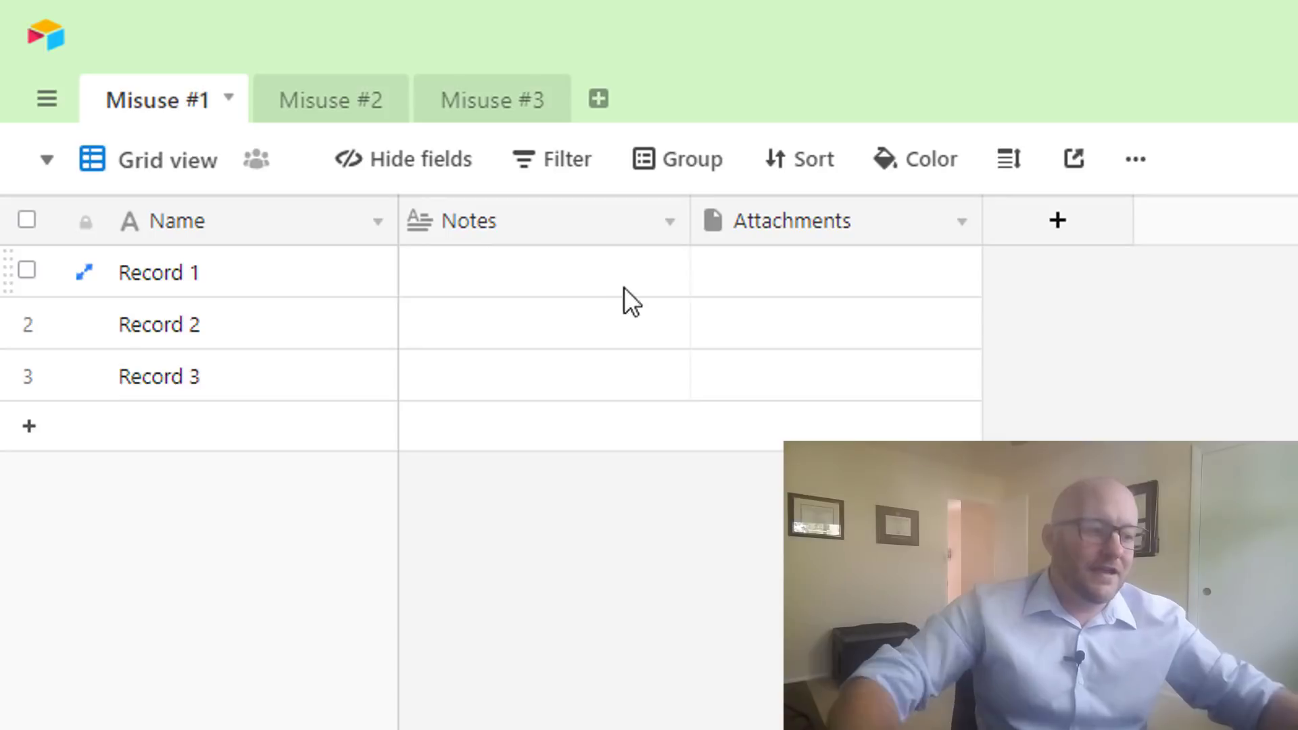
Step: Enter 'Spoke to client (on such date)' in Record 1's Notes cell, fixing the typo
left_click(624, 261)
type("Spoke ")
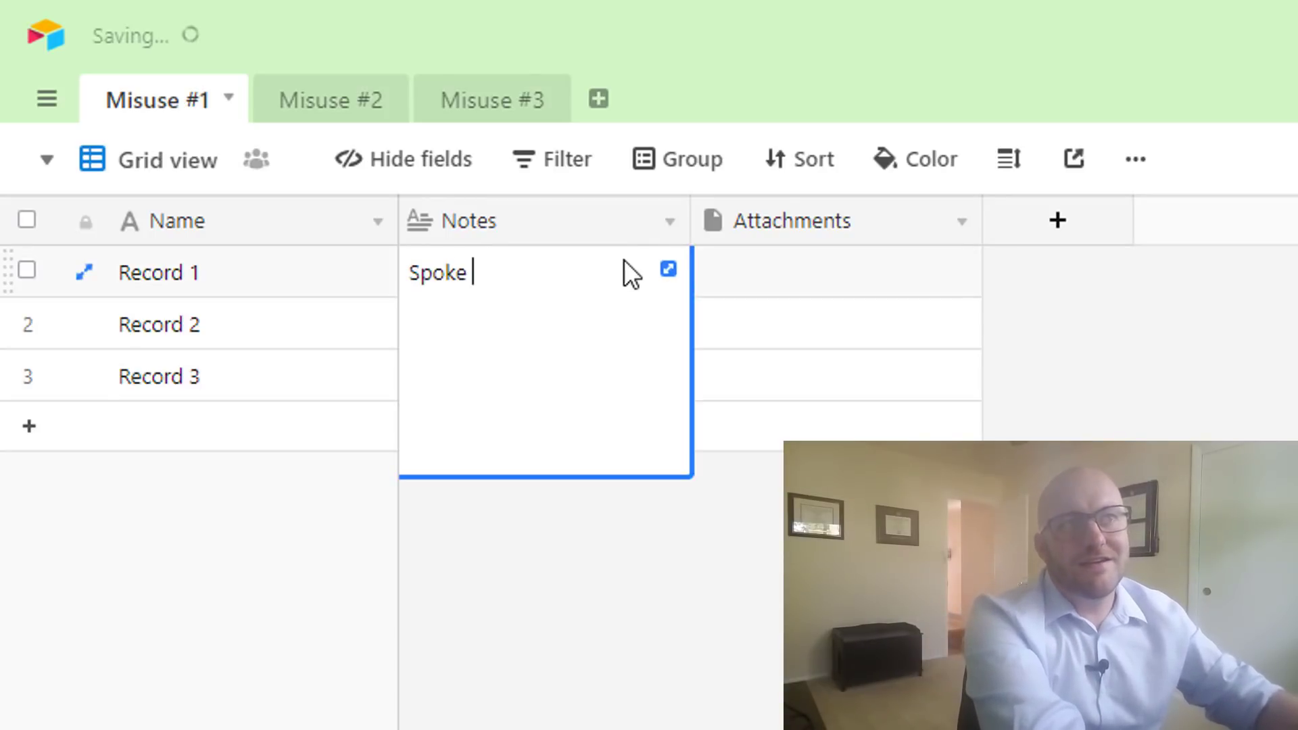
type("to client")
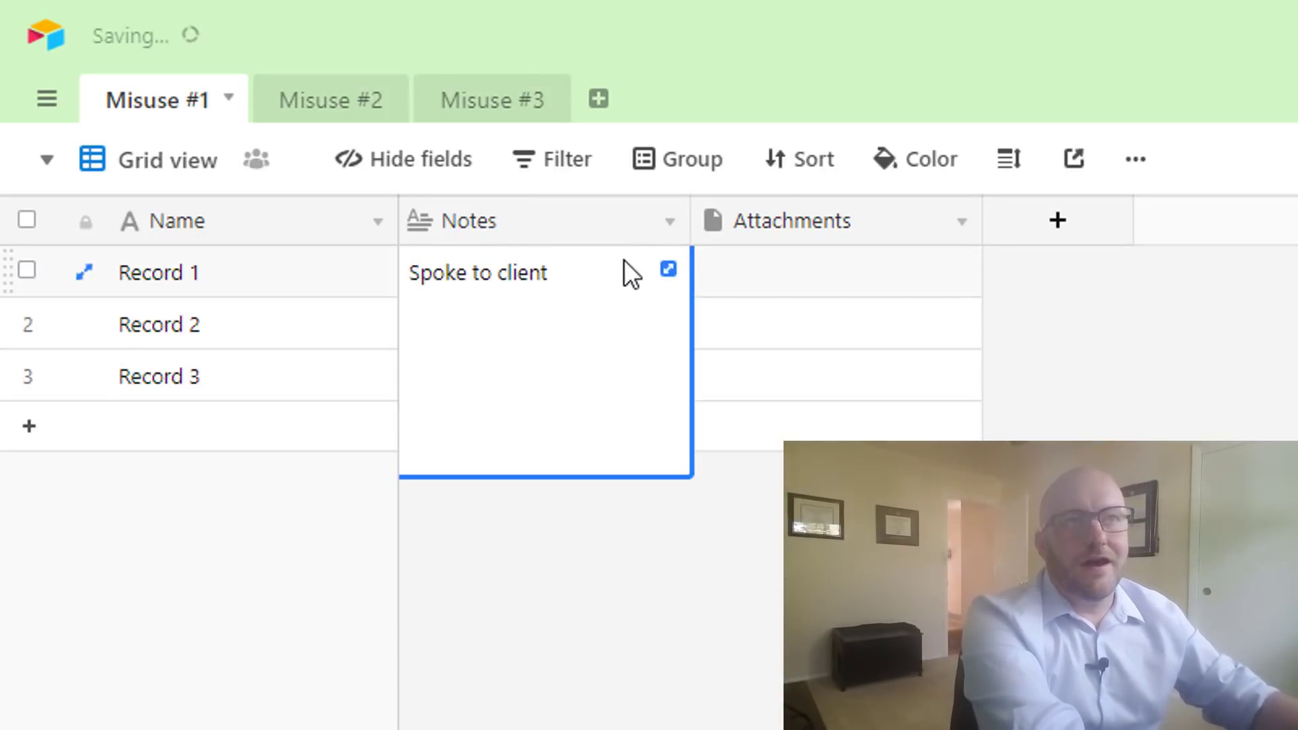
type(" (on su")
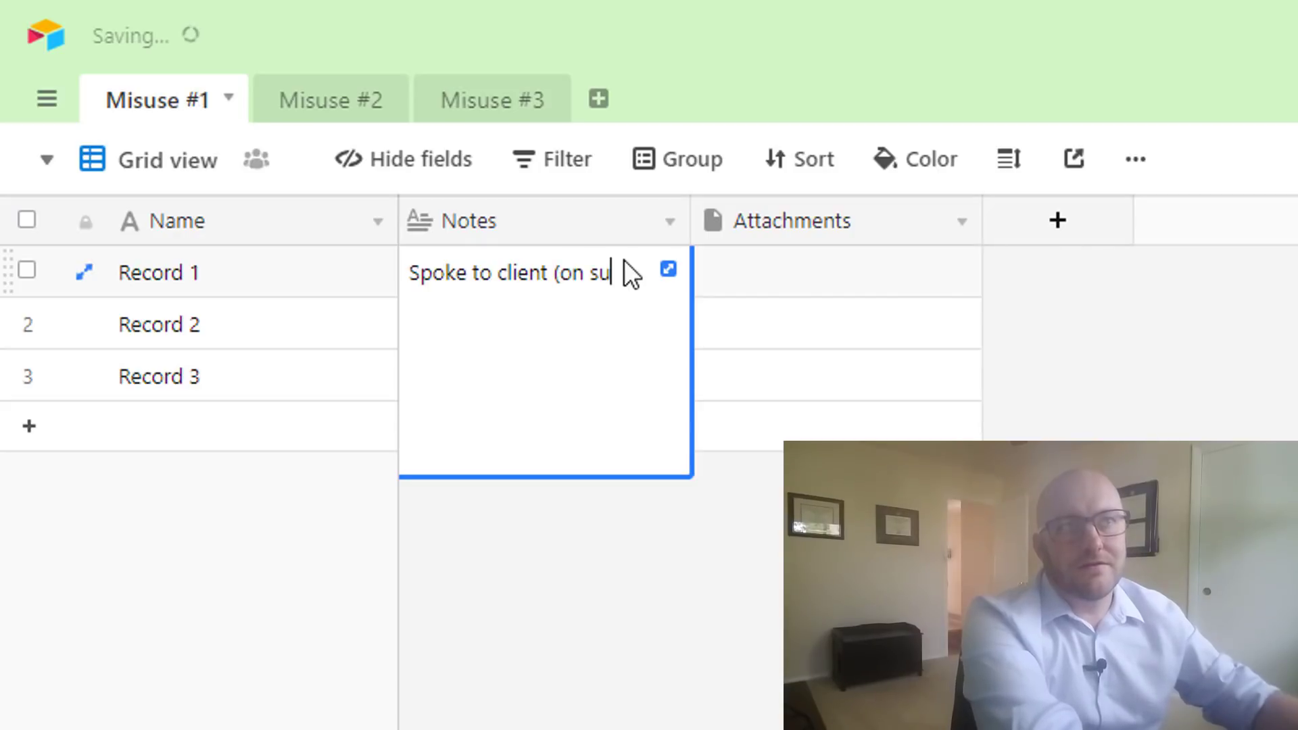
type("ch")
type(" daet")
key("BackSpace")
key("BackSpace")
type("te)")
key("Tab")
Step: Move to Record 2's Notes cell, then reveal Record 1's full note text
key("Down")
key("Left")
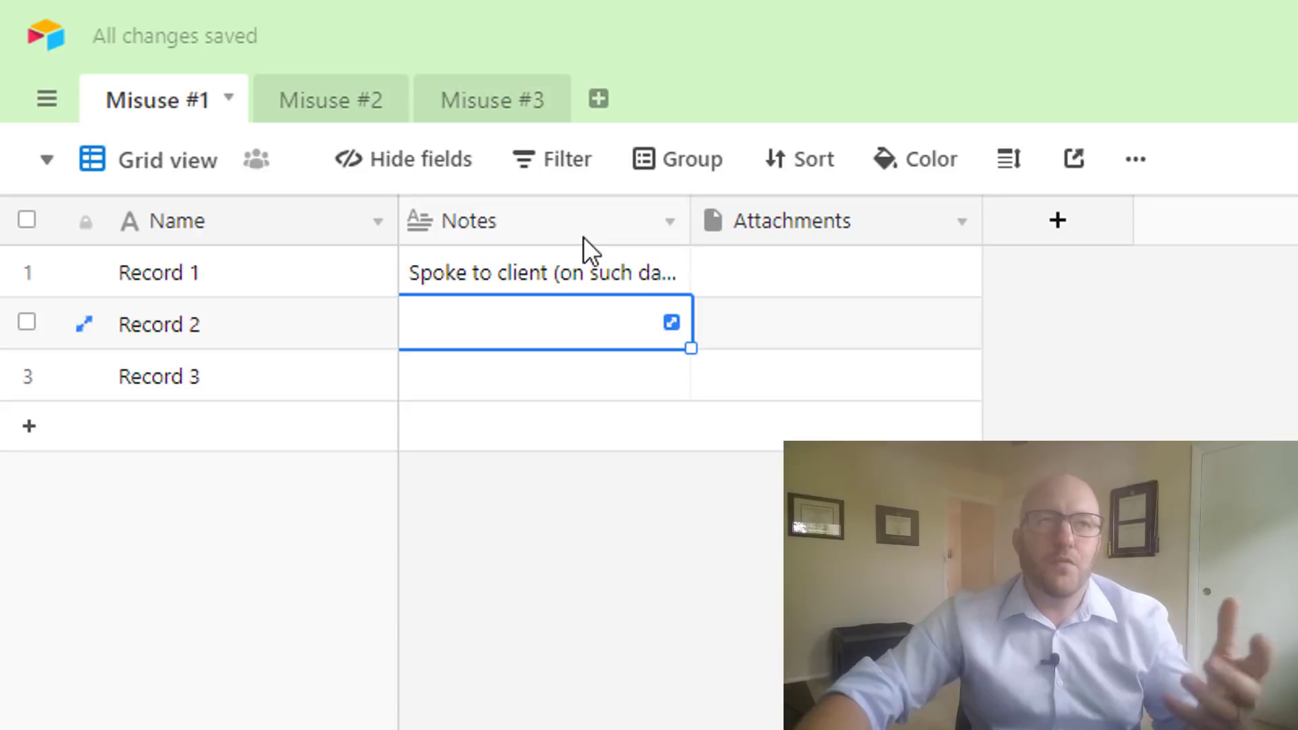
left_click(603, 268)
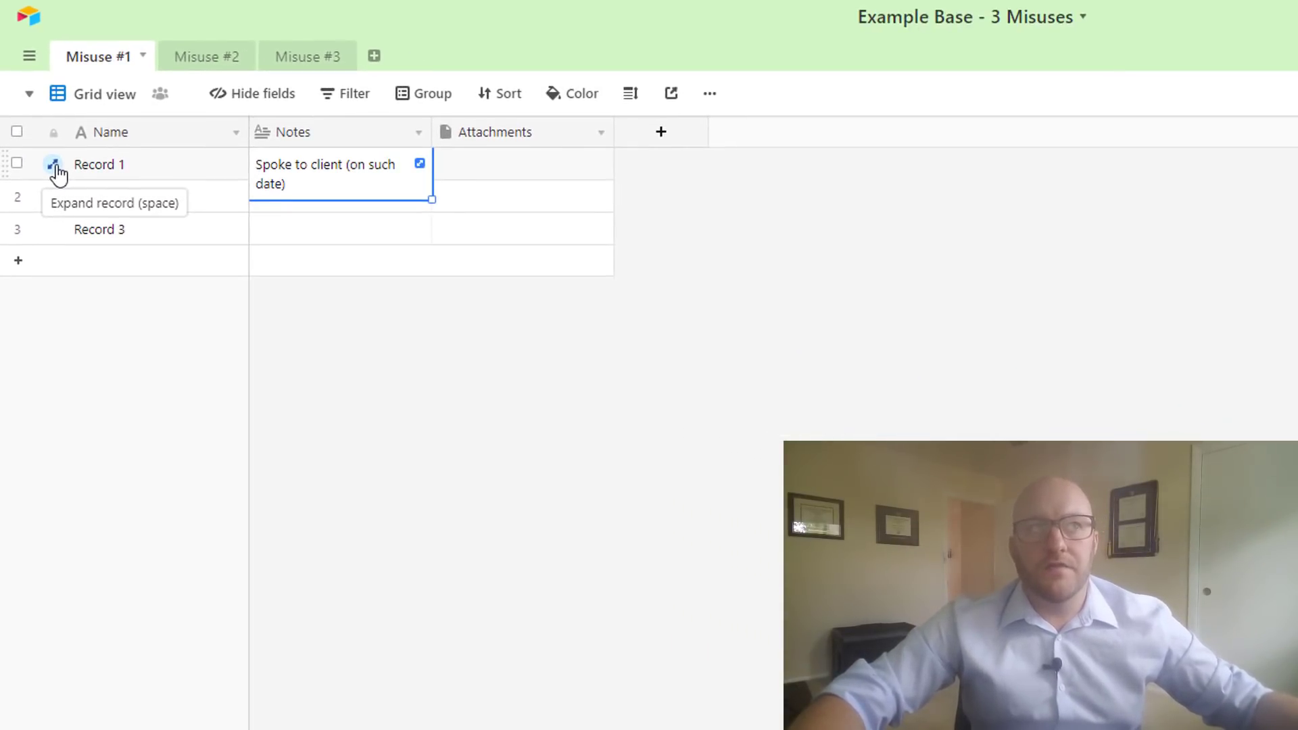
Step: Expand Record 1 and post its Notes text 'Spoke to client (on such date)' as a comment
left_click(54, 166)
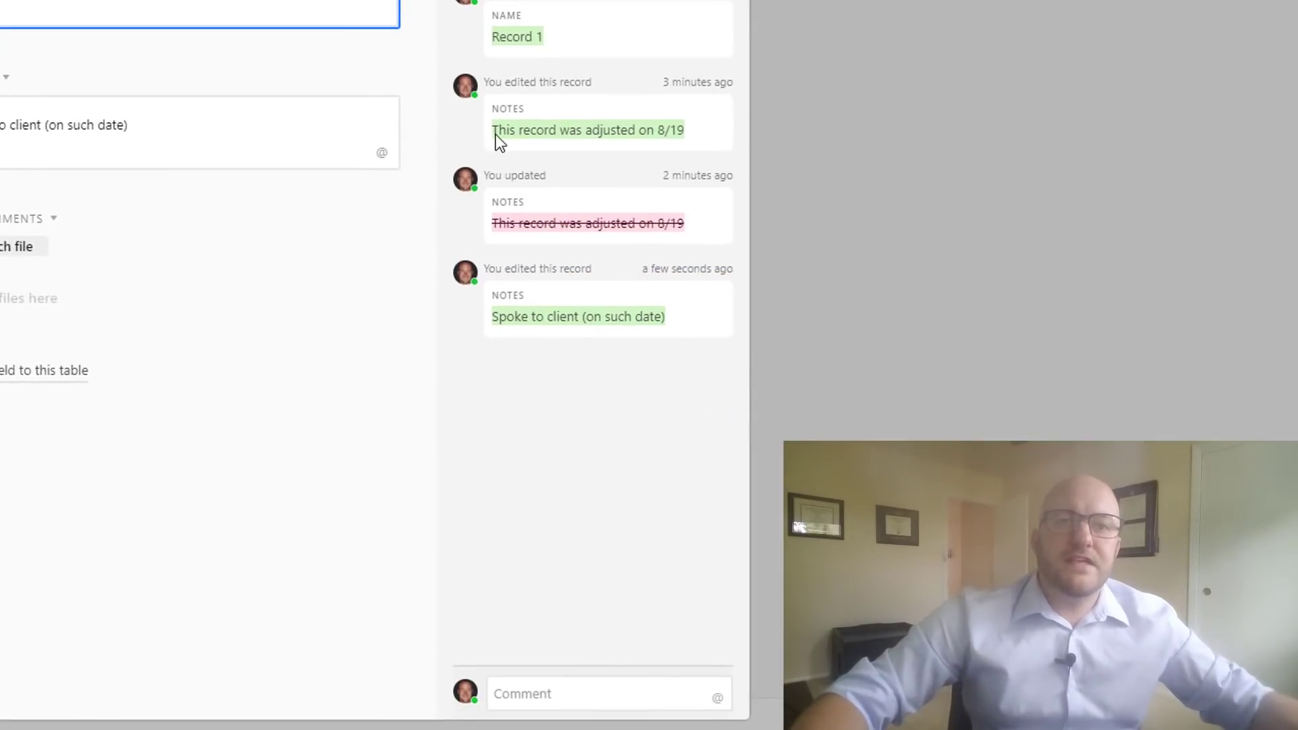
left_click(549, 692)
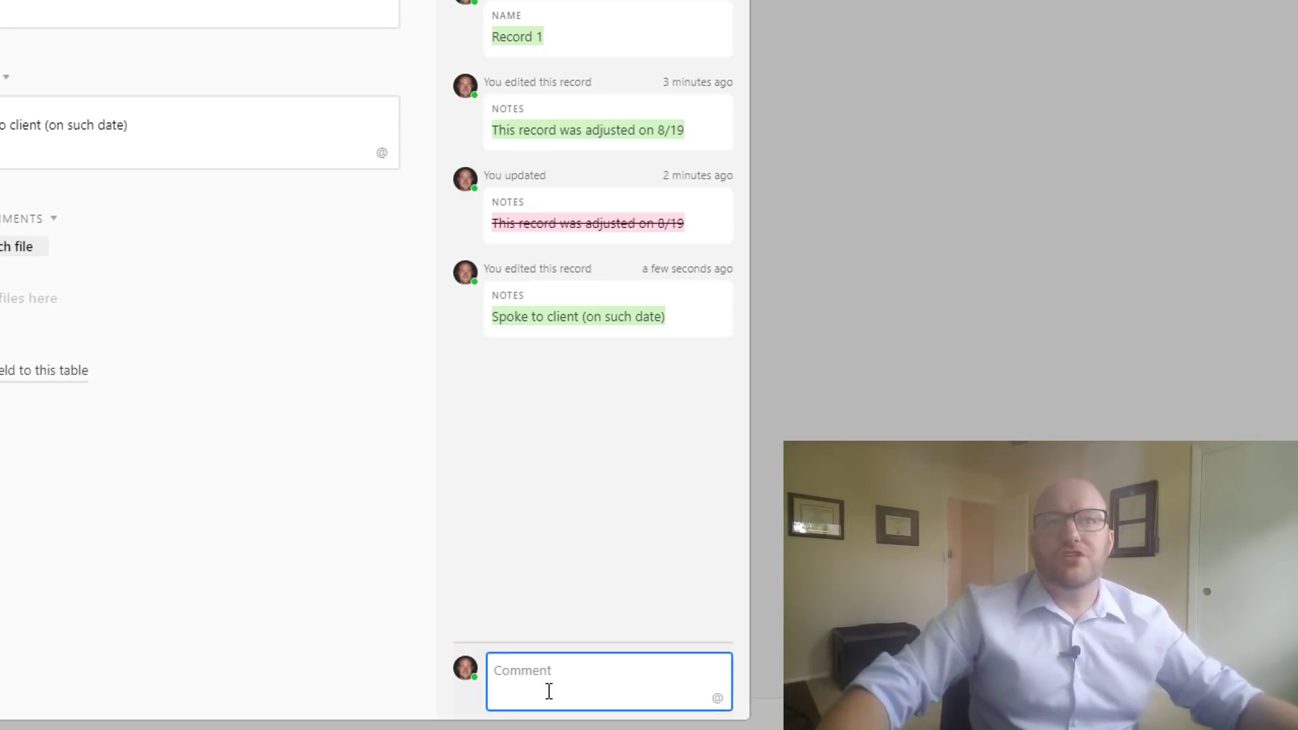
left_click(203, 132)
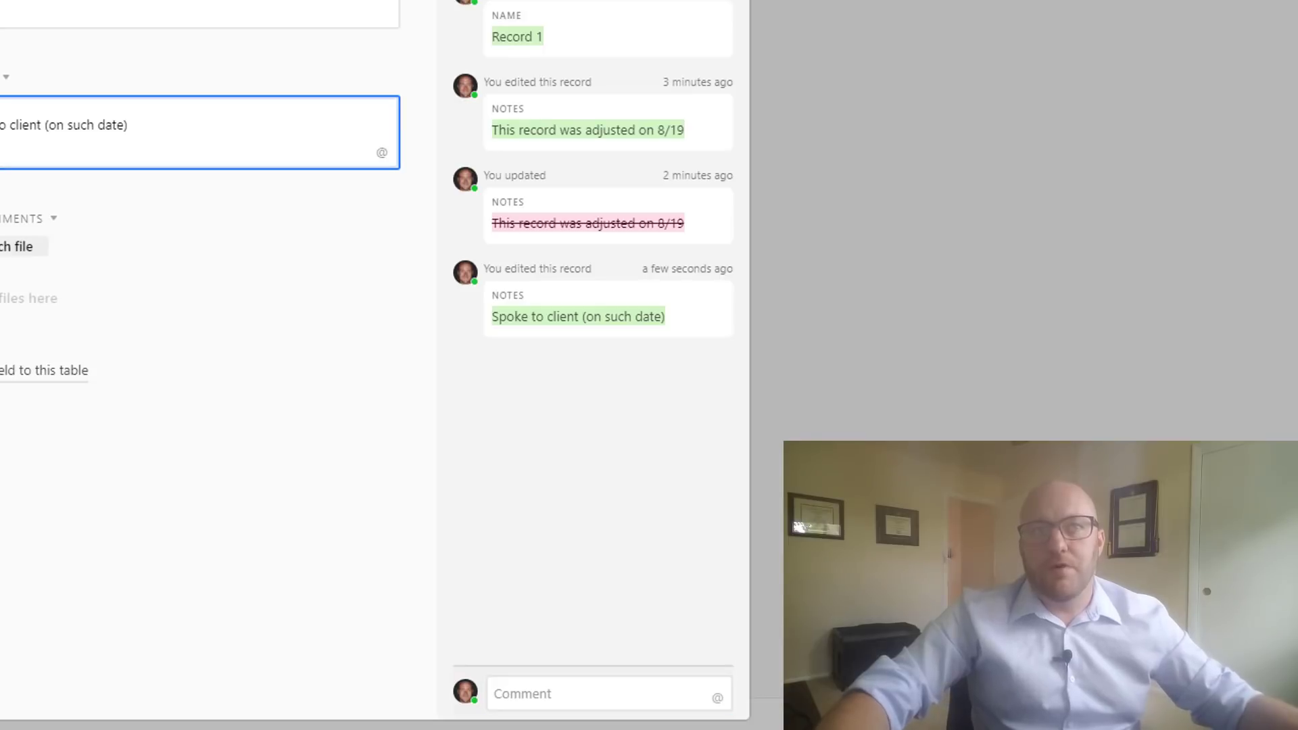
key("ctrl+a")
key("ctrl+c")
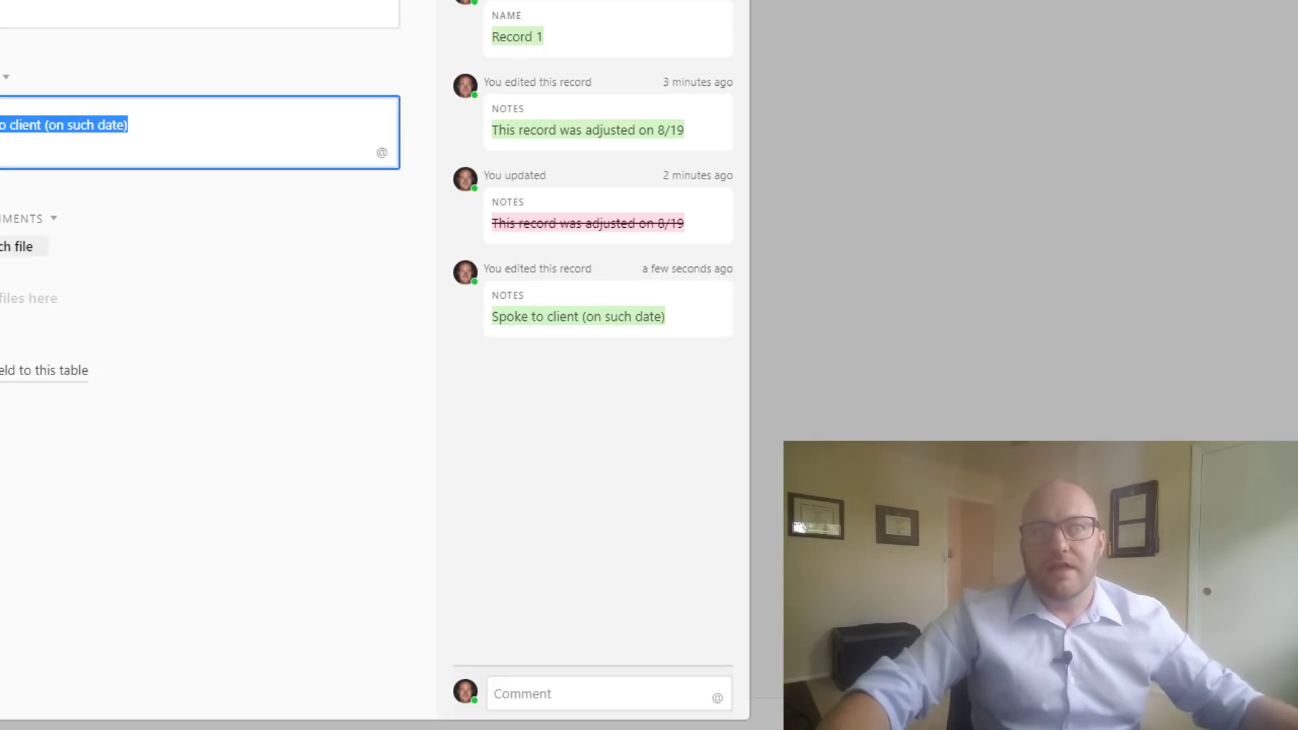
left_click(518, 696)
key("ctrl+v")
key("Return")
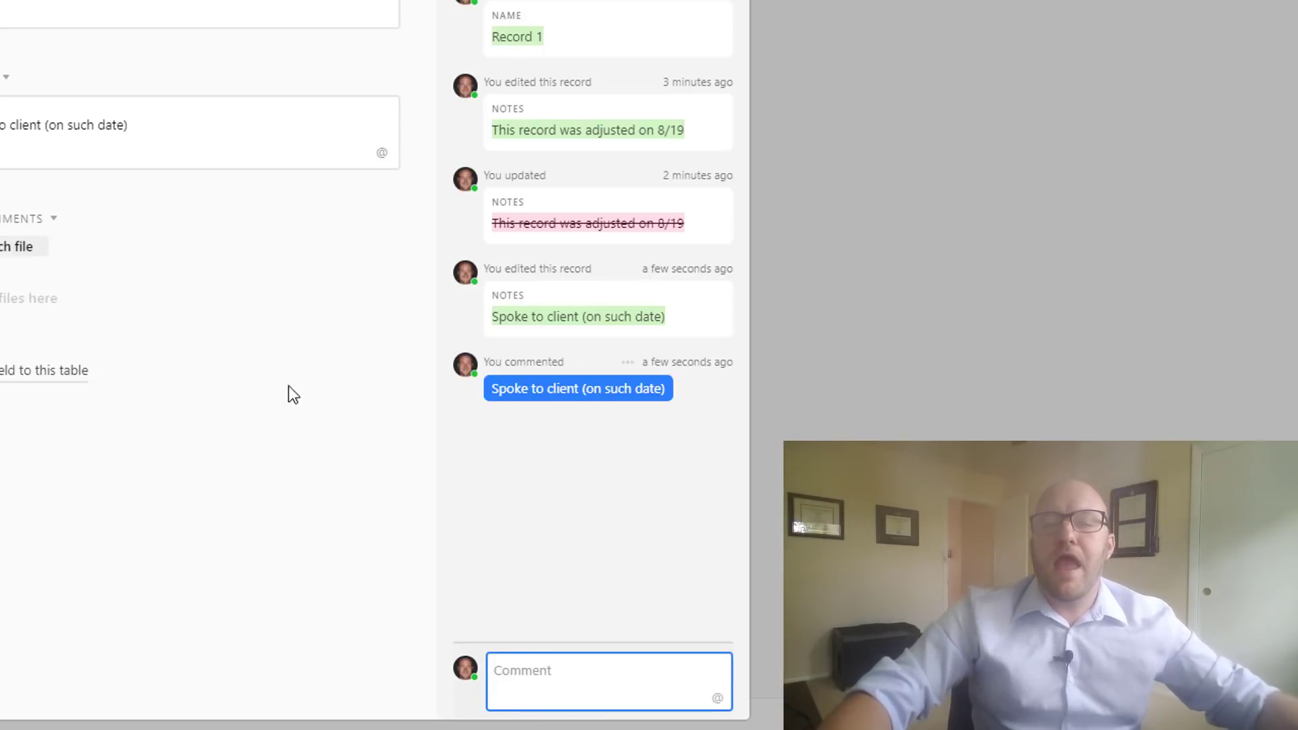
Step: Review Record 1's activity feed, bring up @ mentions in a new comment, then close the record
scroll(351, 327, "up", 3)
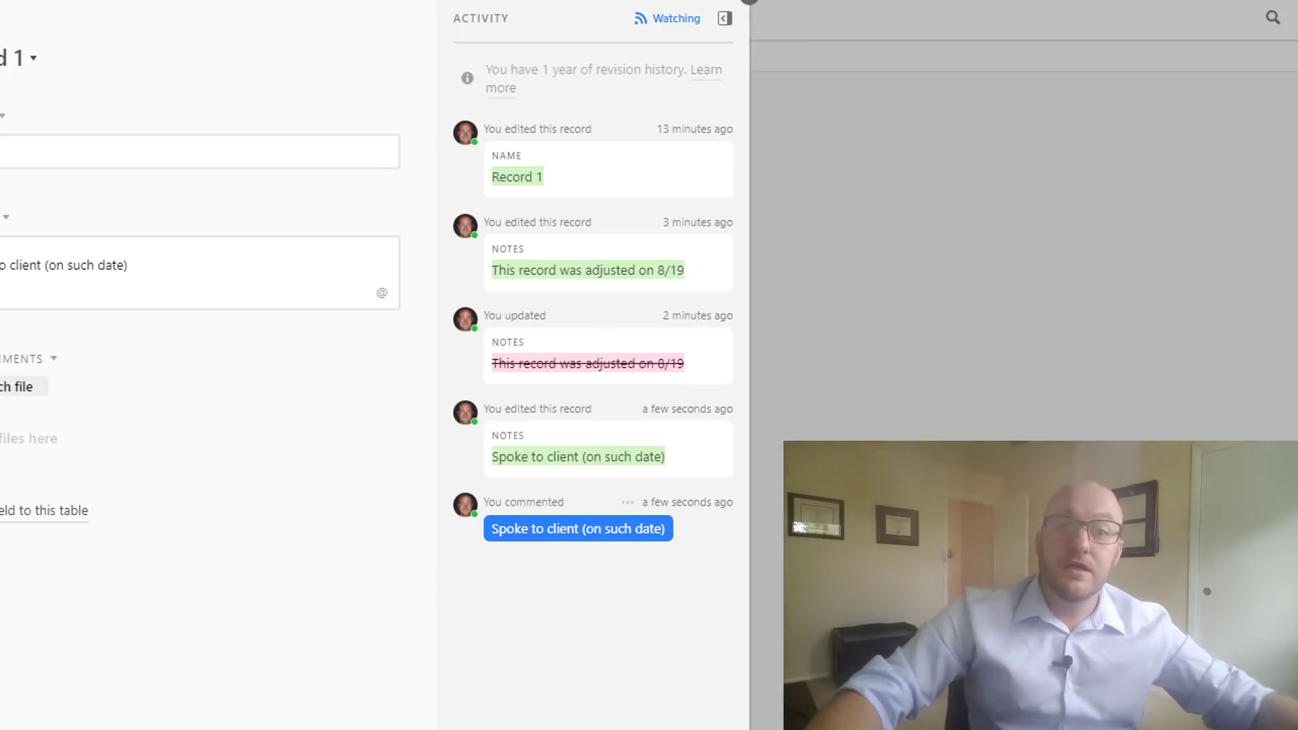
scroll(595, 541, "down", 3)
left_click(530, 677)
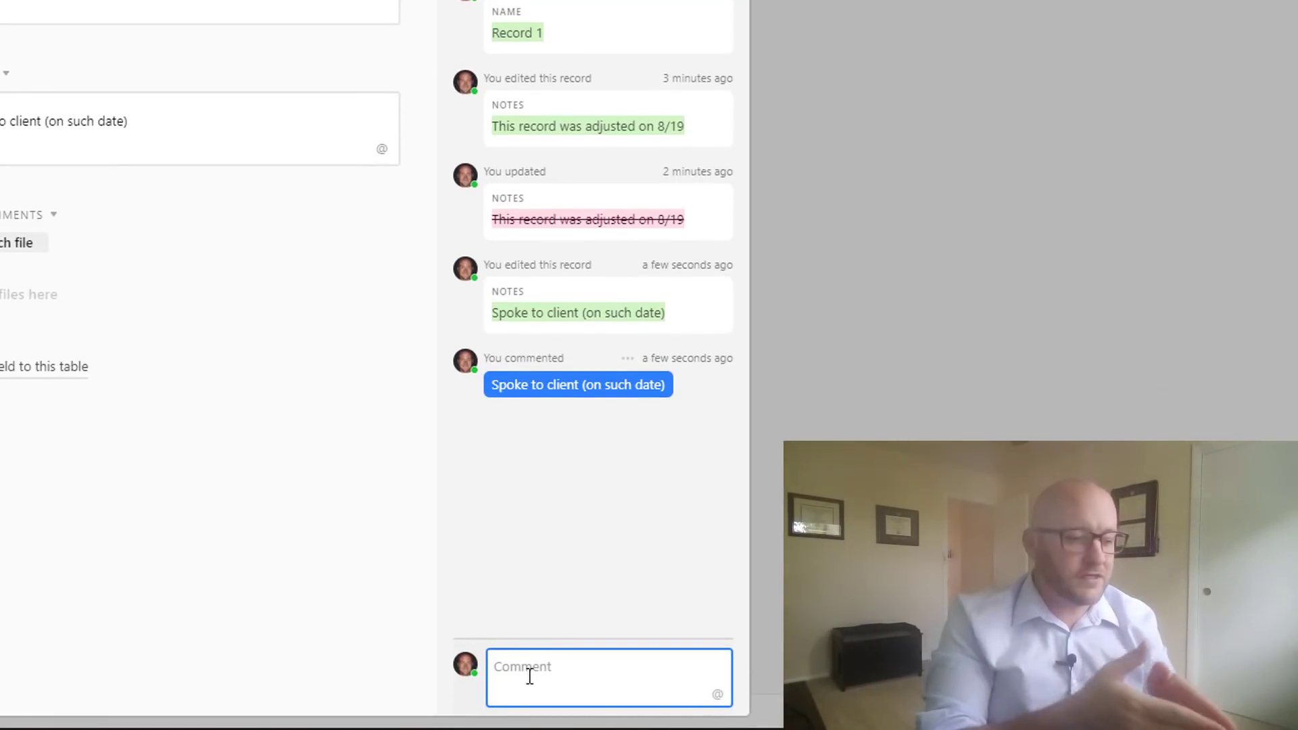
type("@")
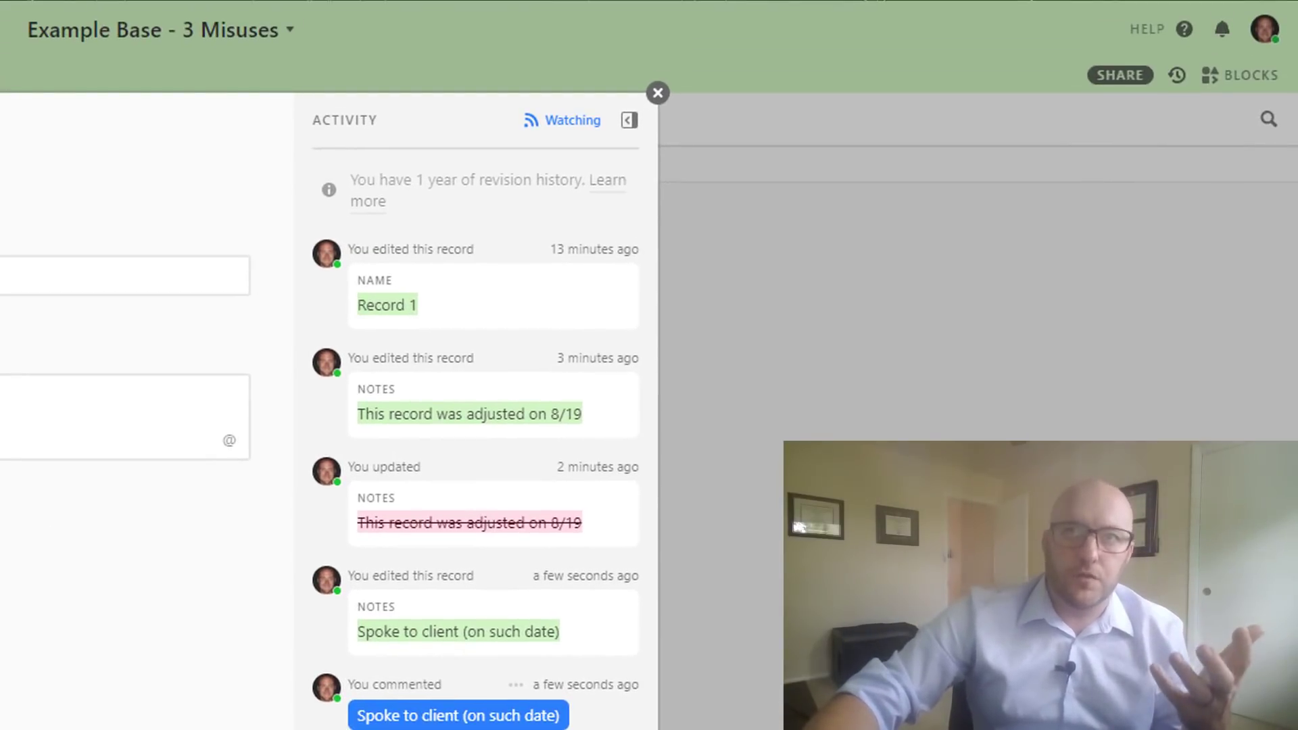
left_click(658, 93)
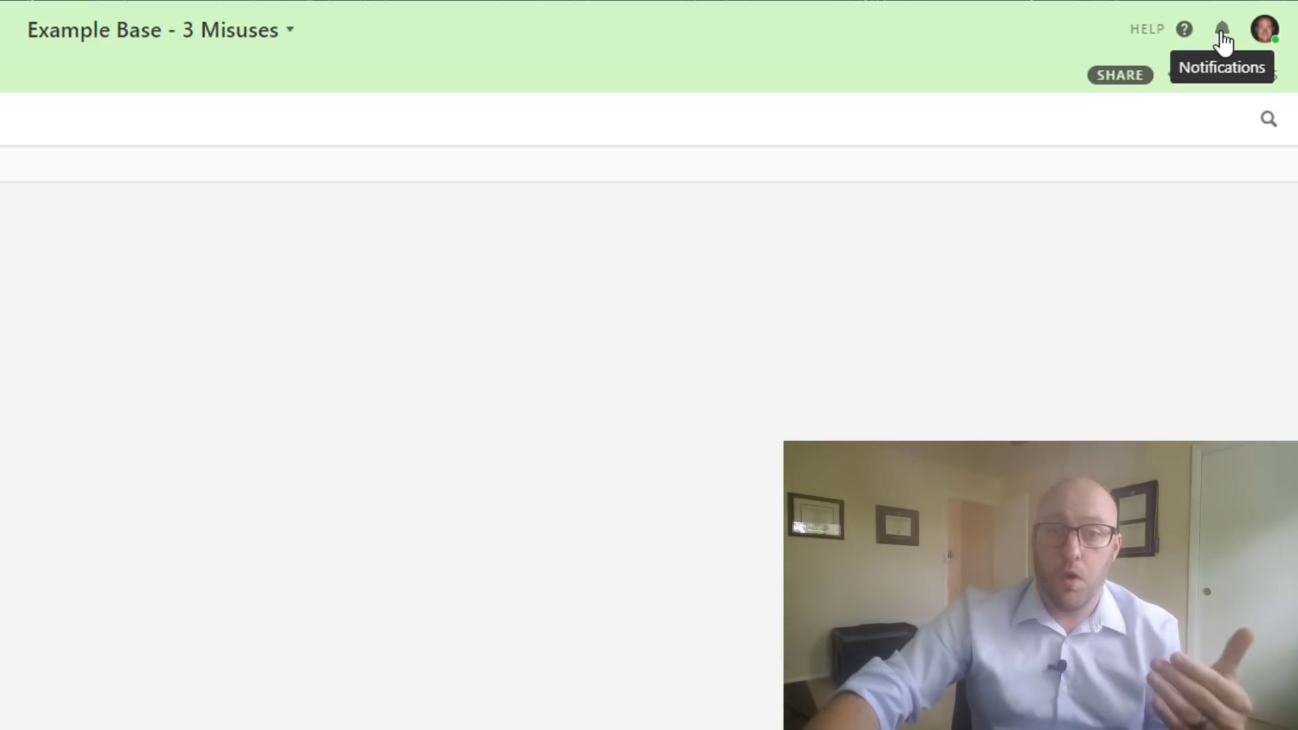
left_click(1265, 34)
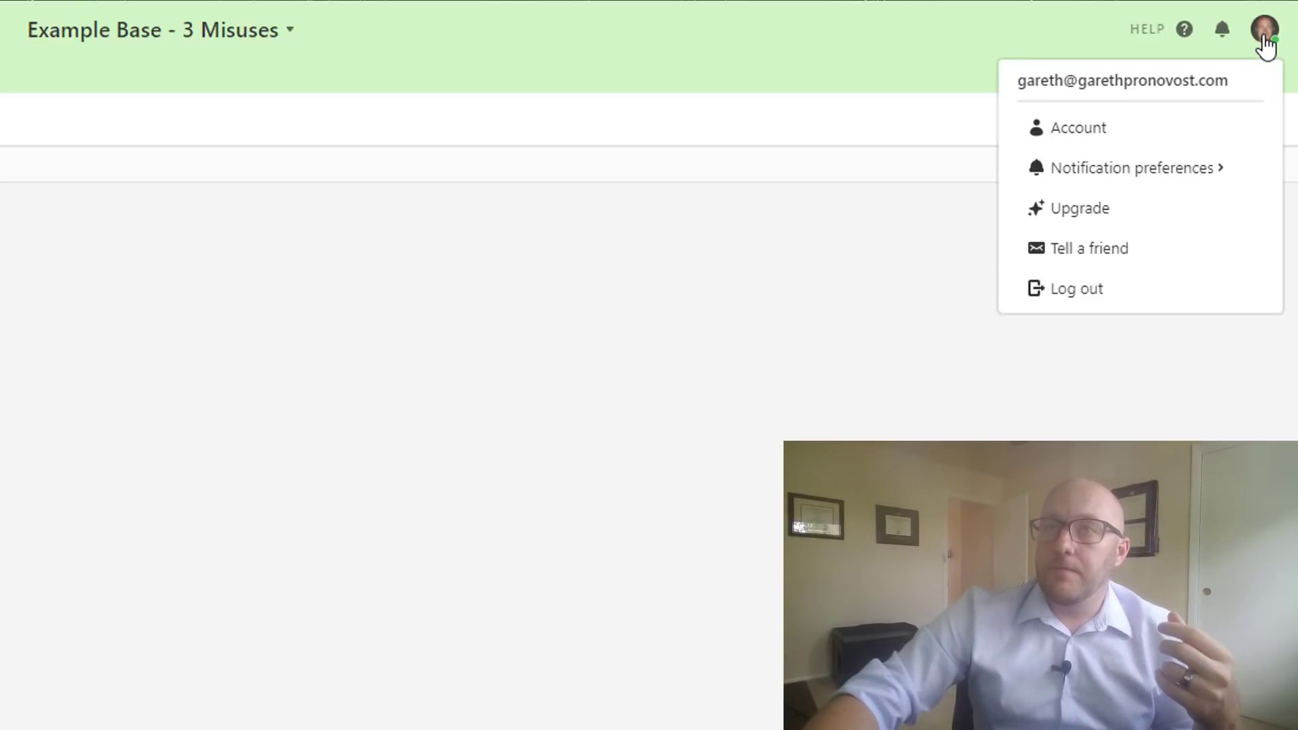
left_click(1163, 177)
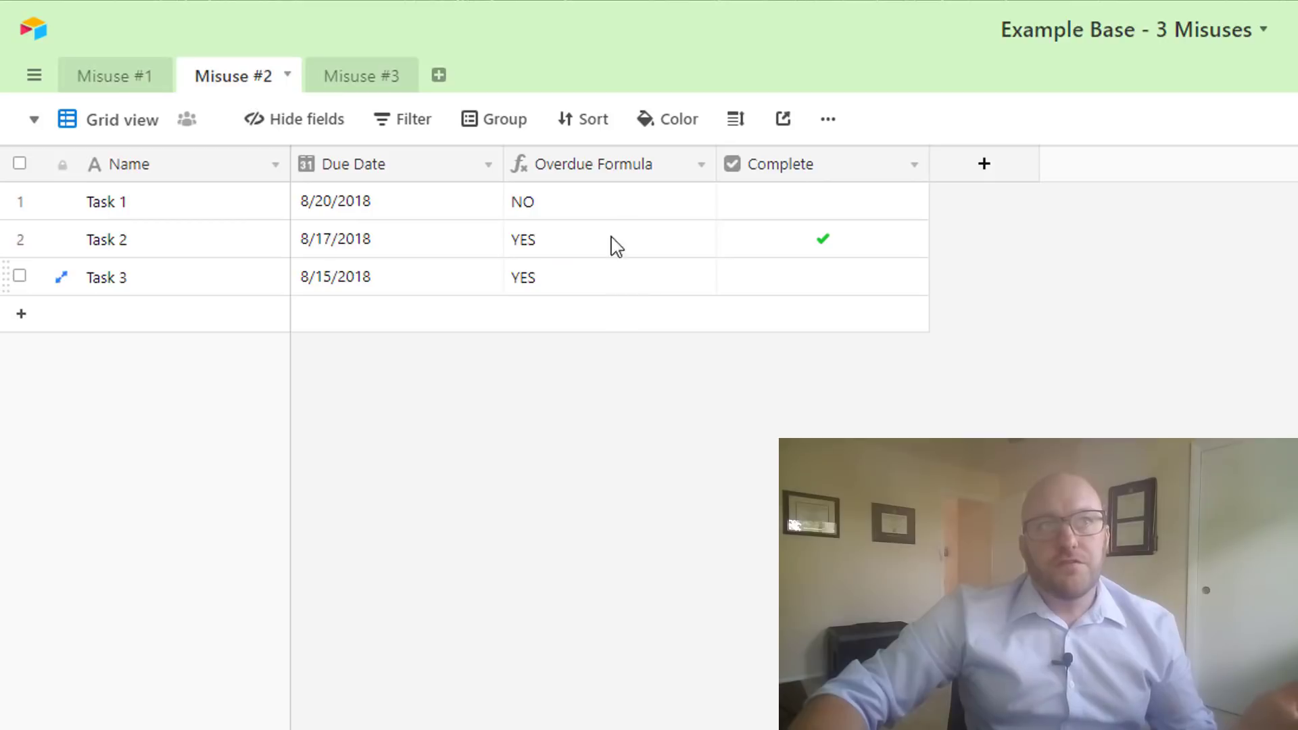
left_click(702, 169)
left_click(647, 207)
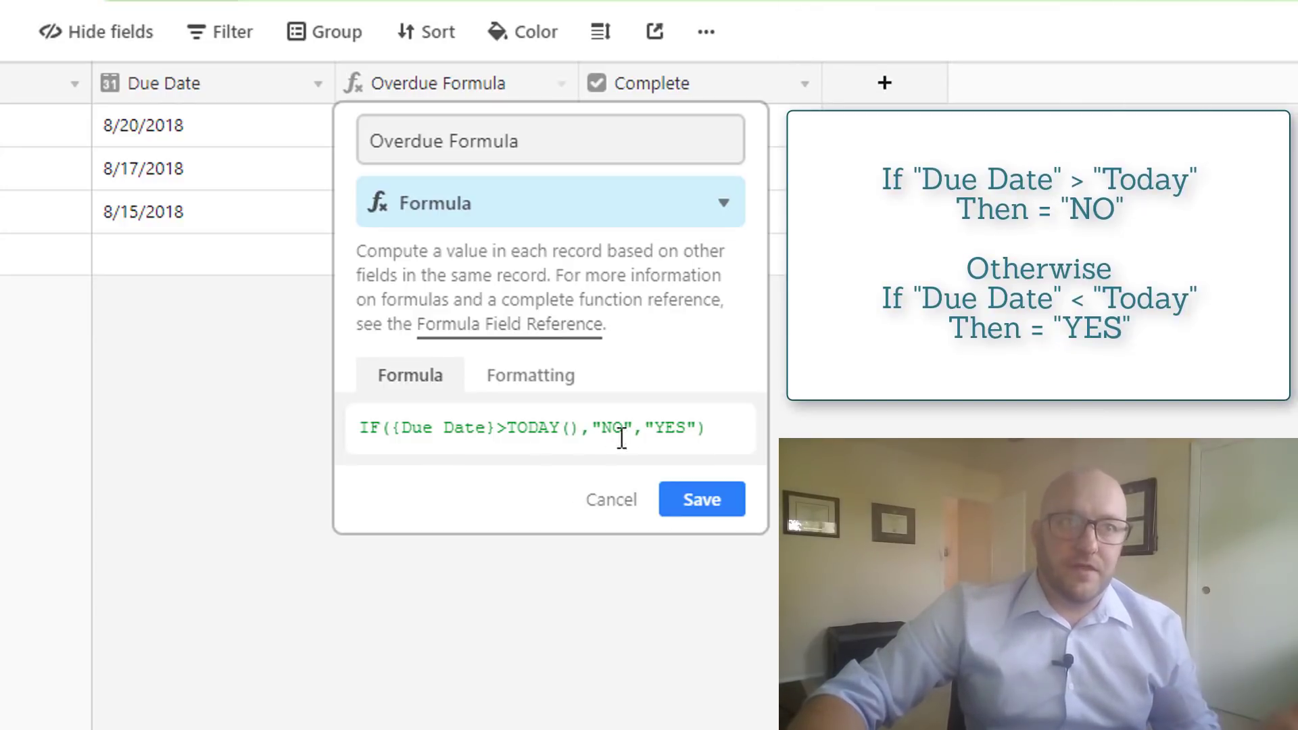
left_click(703, 501)
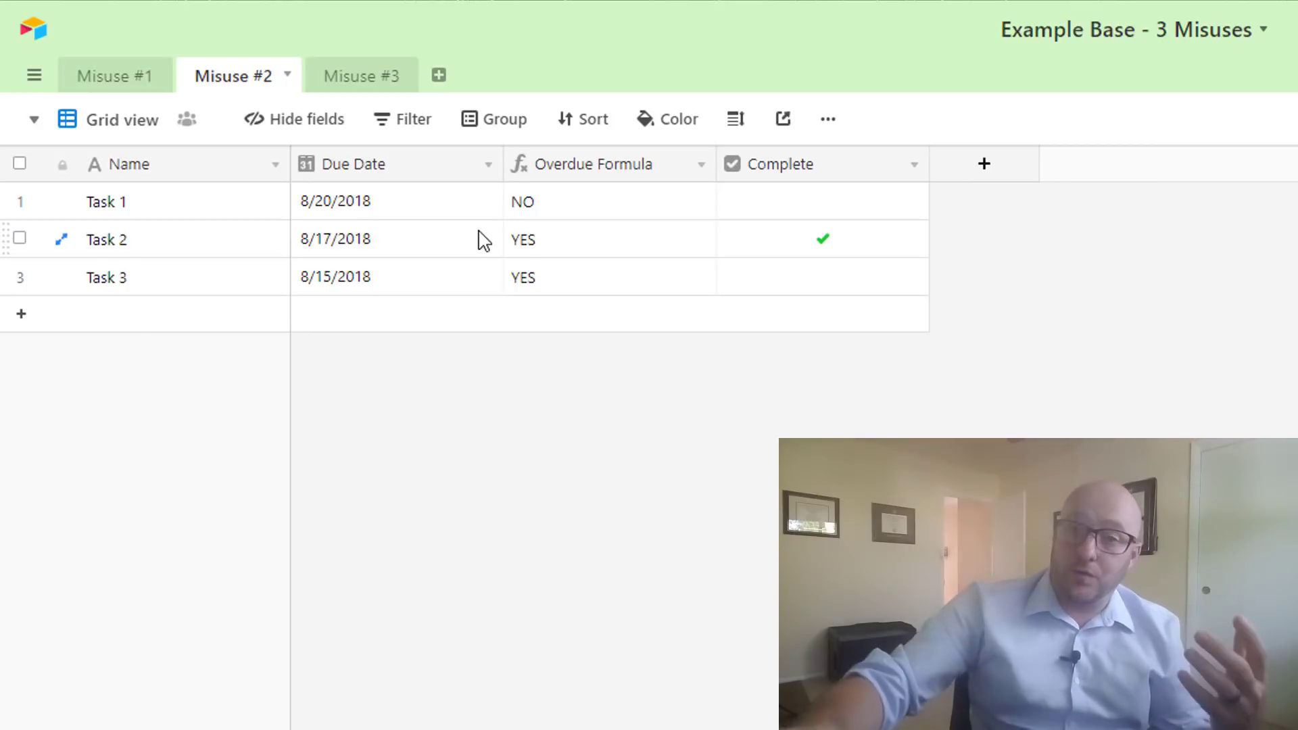
Step: Switch to the Zapier View and inspect its Overdue Formula filter condition
left_click(119, 126)
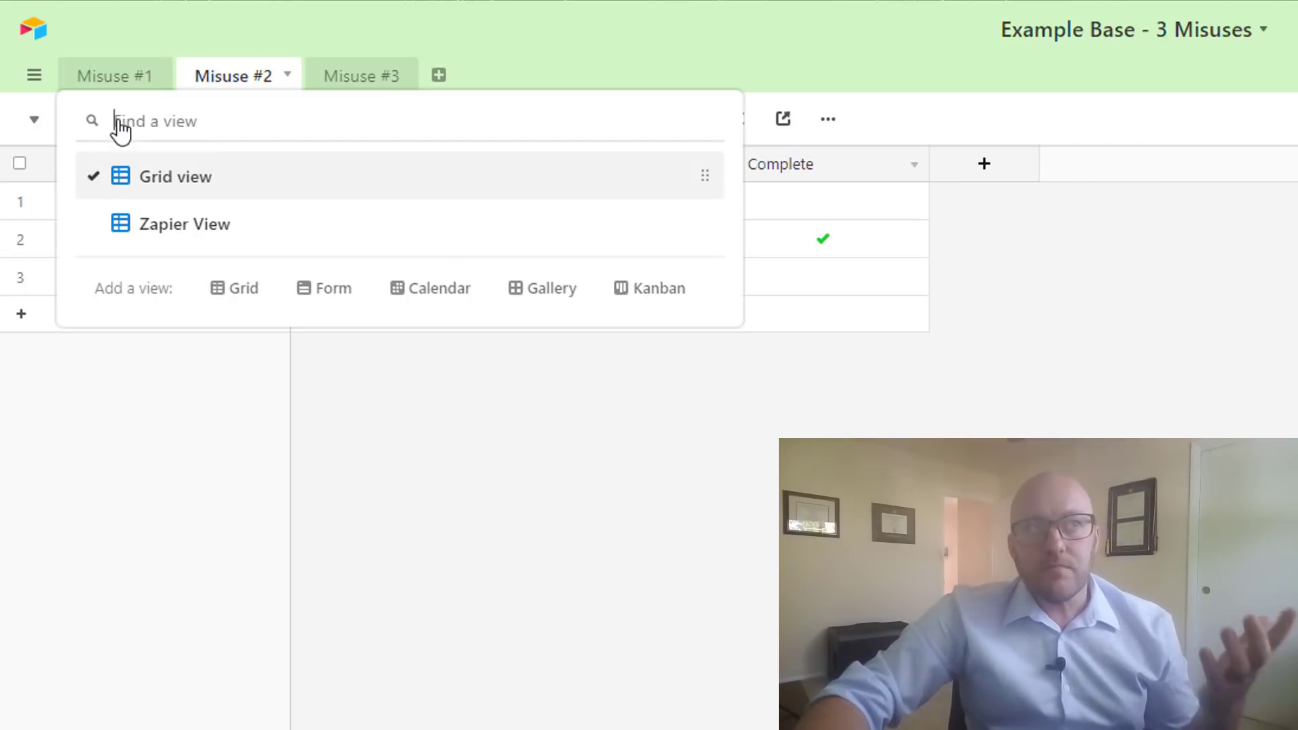
left_click(165, 240)
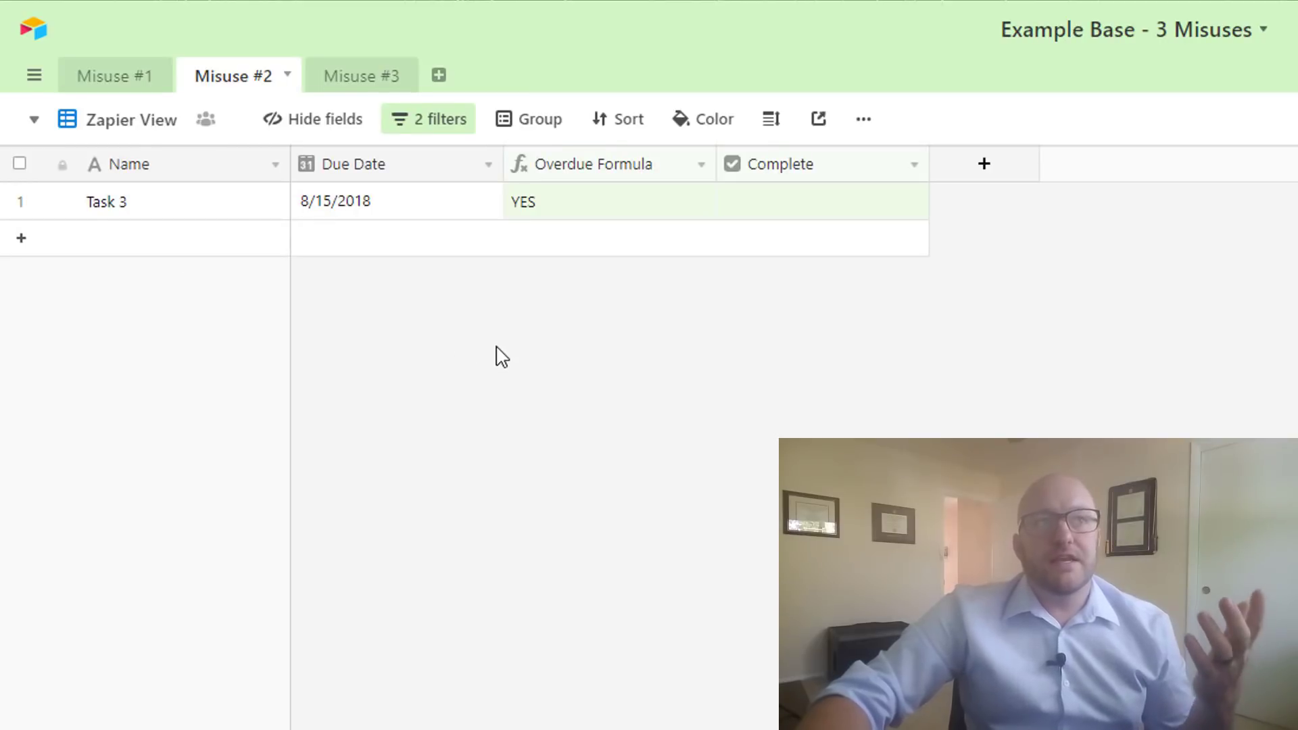
left_click(434, 130)
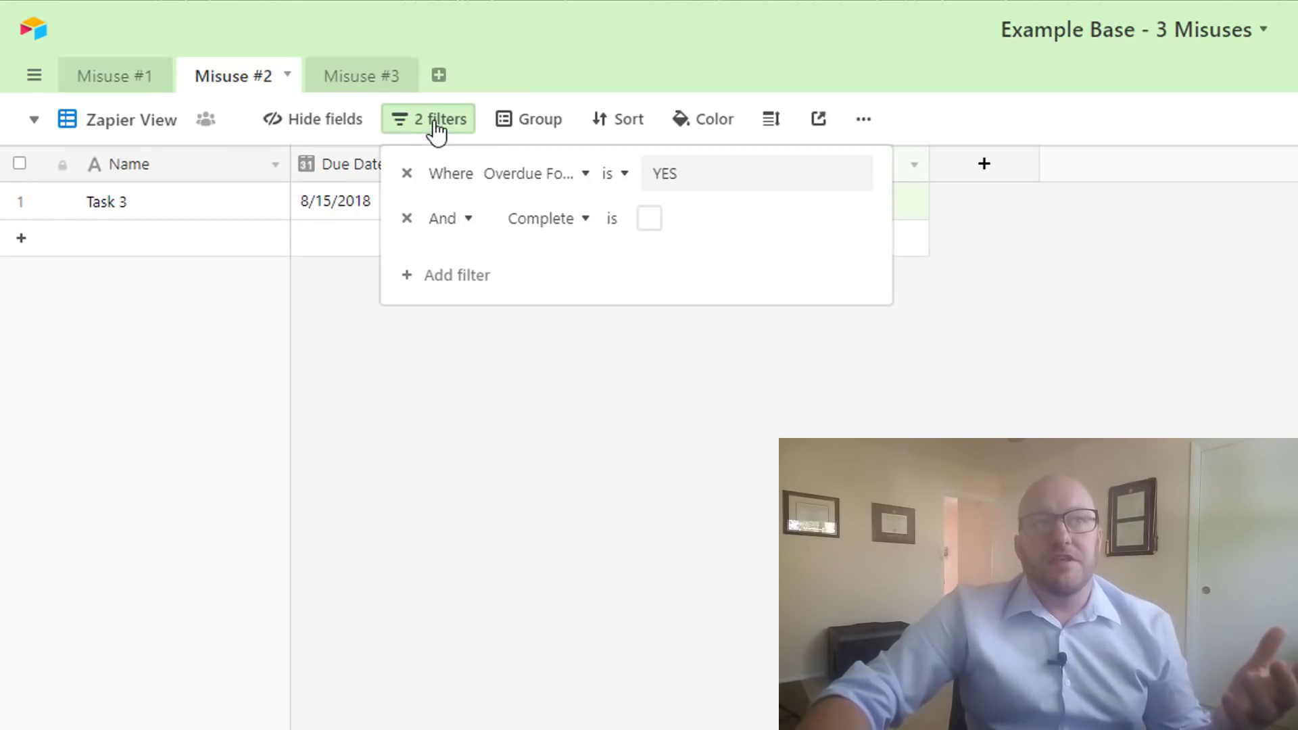
left_click(496, 184)
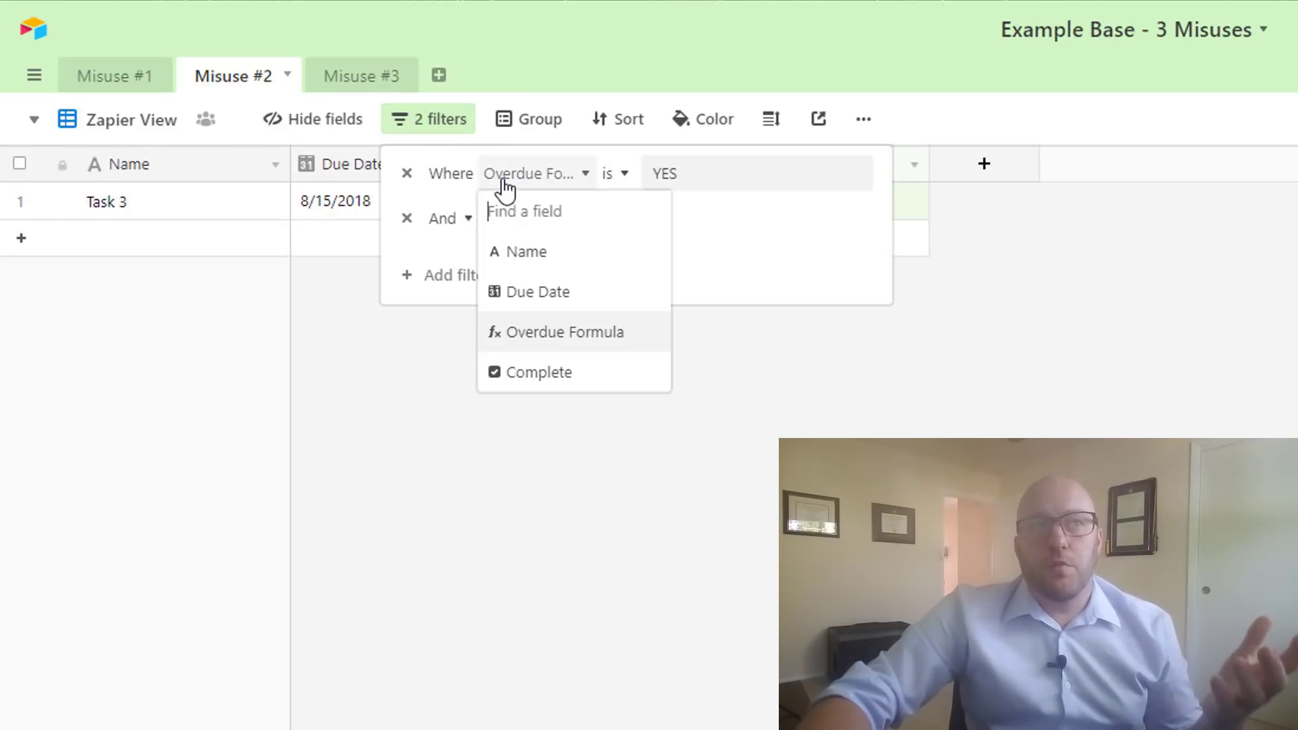
left_click(539, 342)
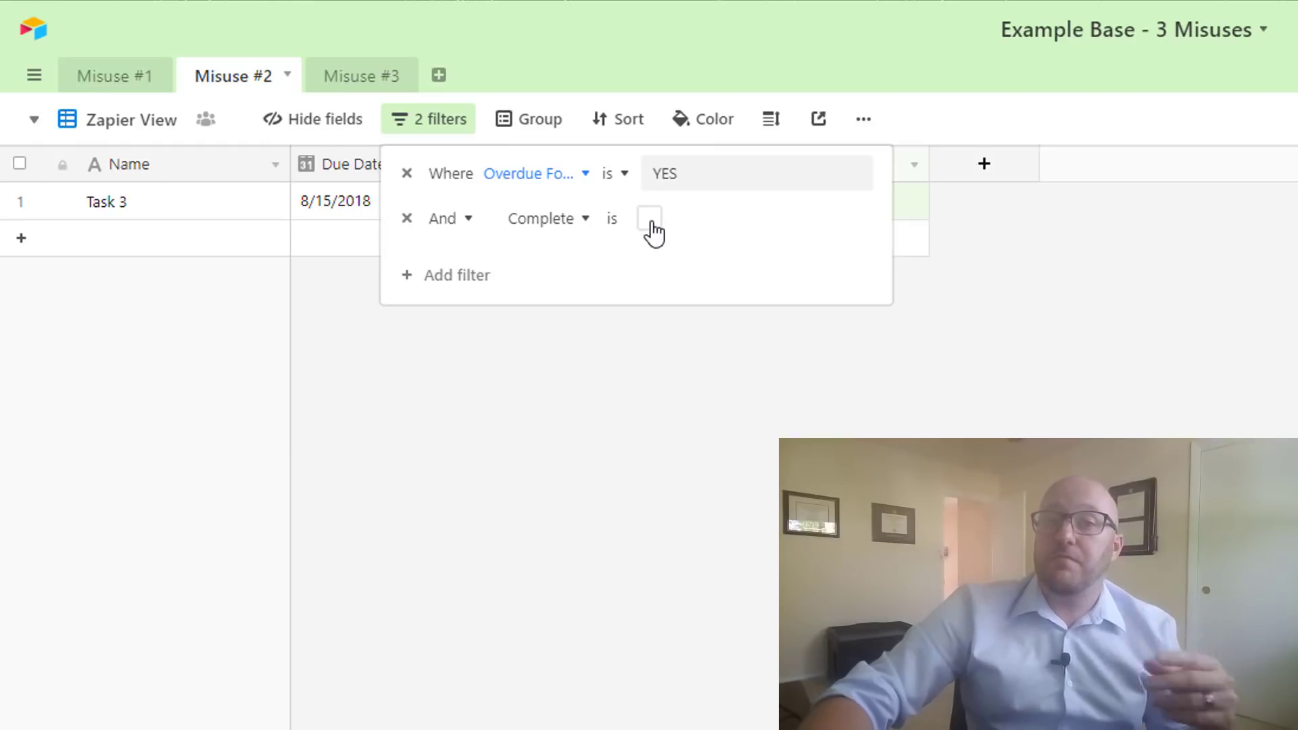
left_click(620, 376)
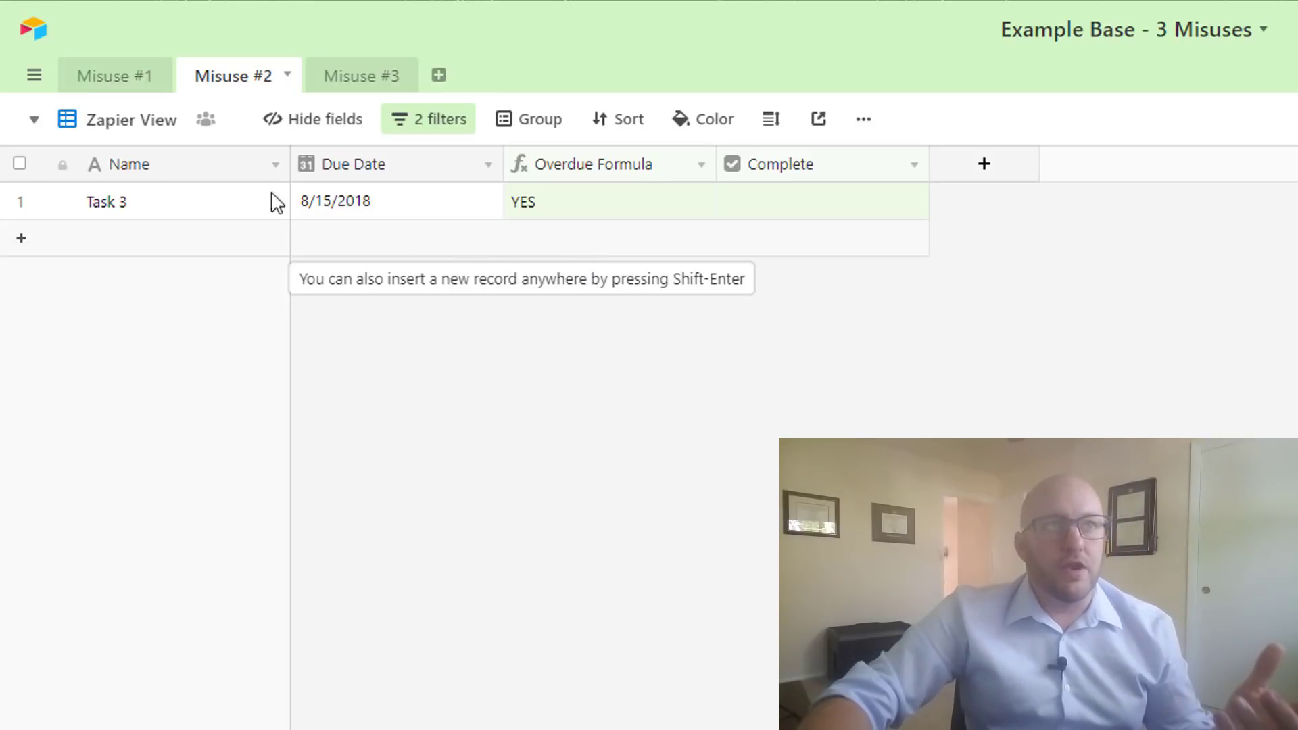
Step: Lock the Zapier View with the explanation 'Zapier Integration'
mouse_move(208, 123)
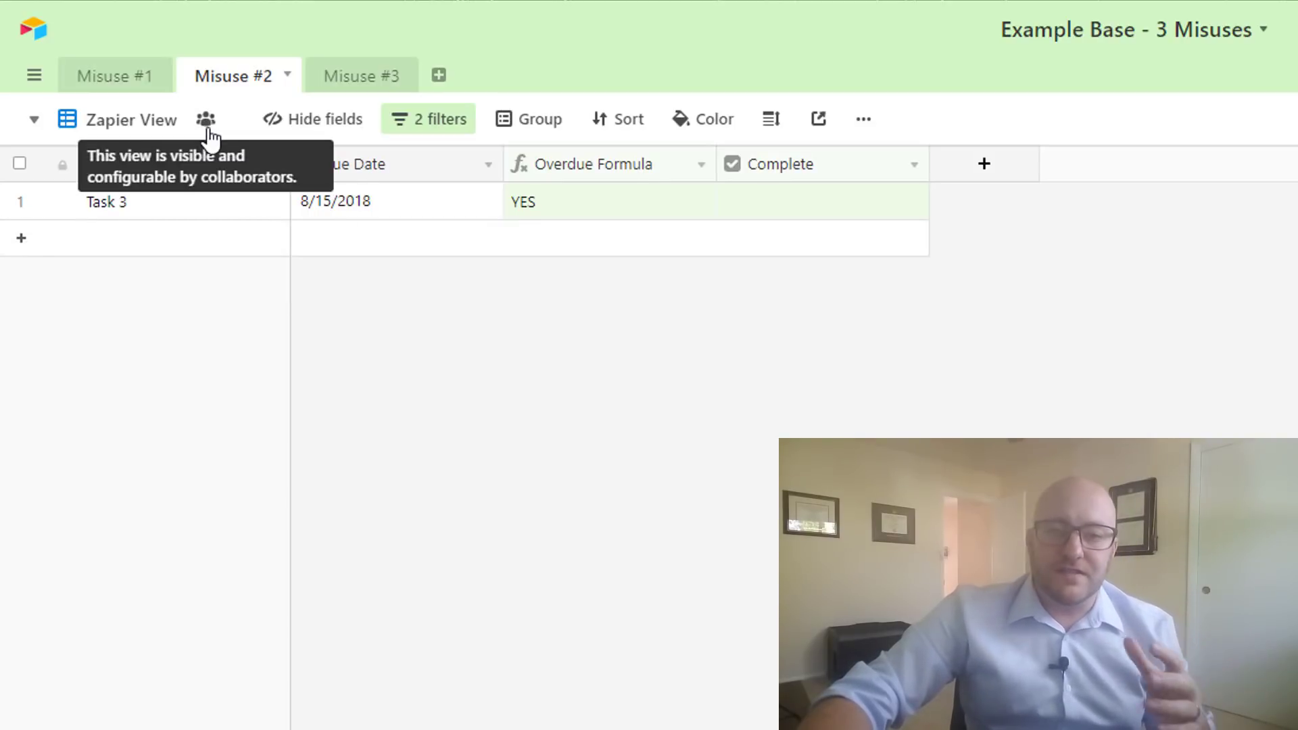
left_click(209, 132)
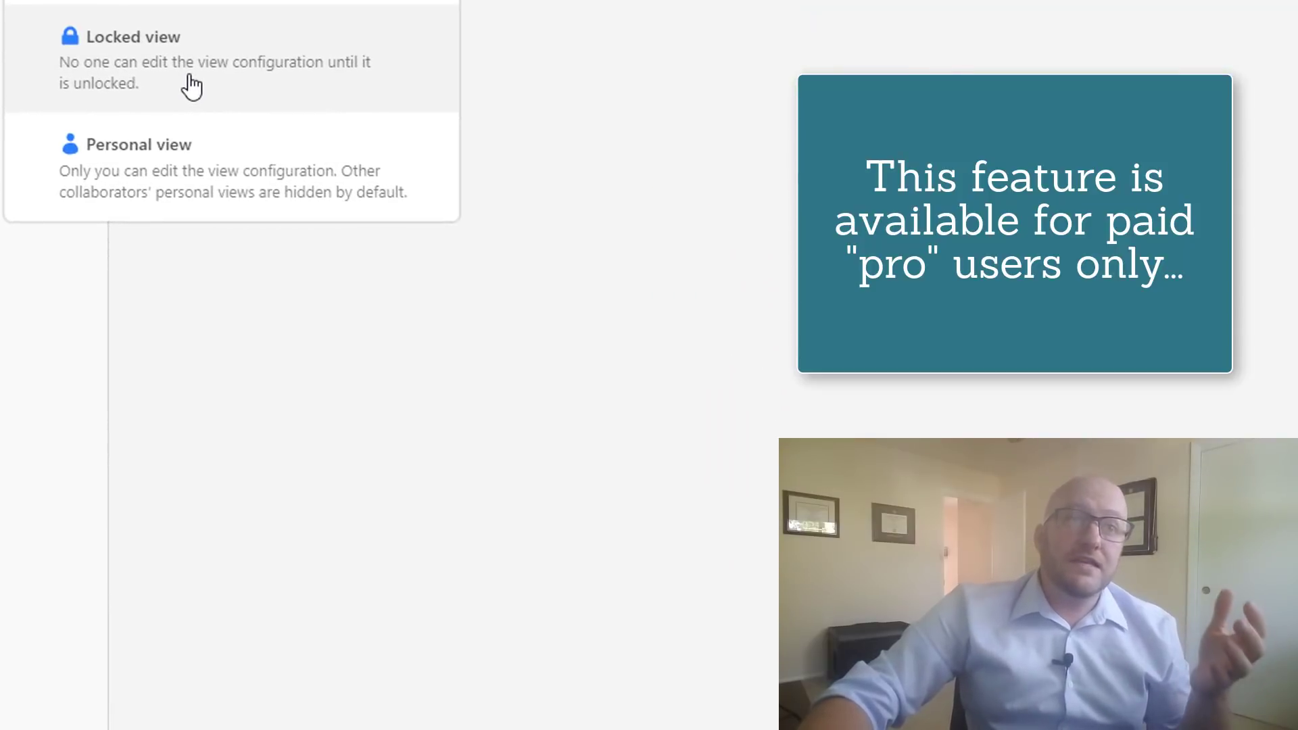
left_click(192, 86)
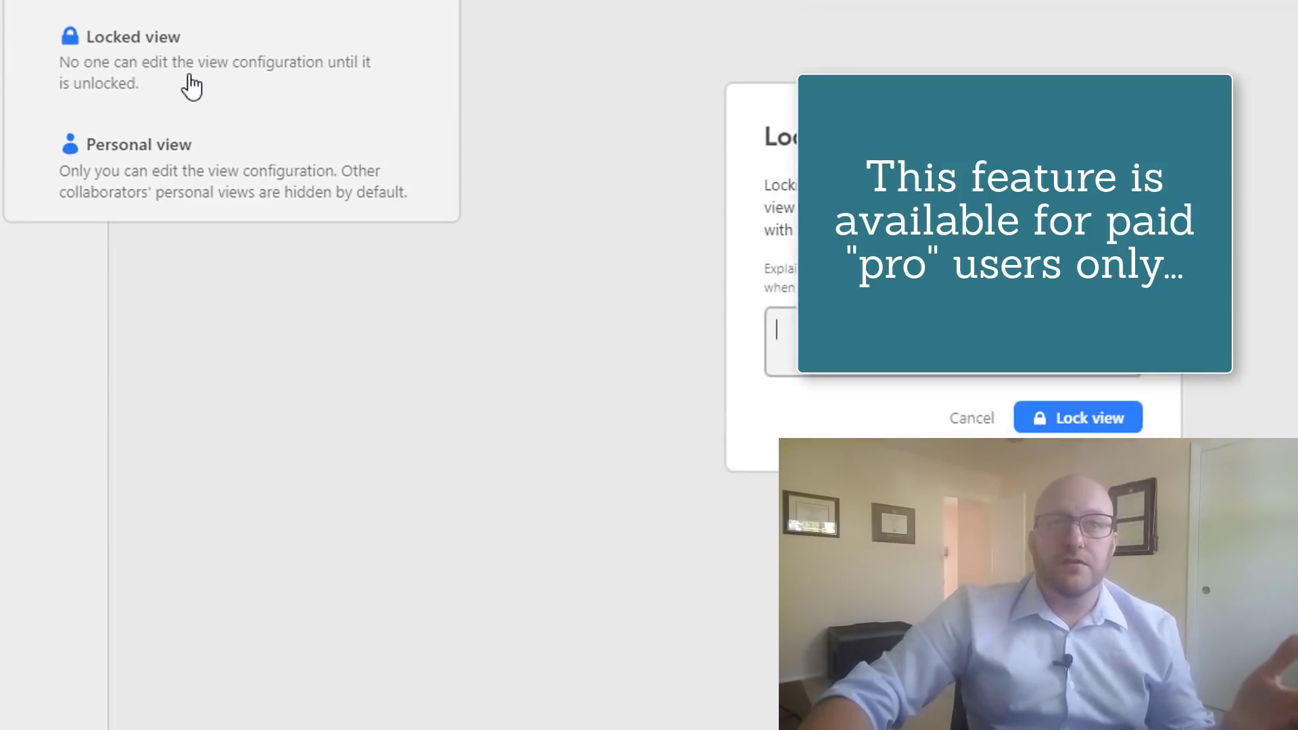
left_click(892, 343)
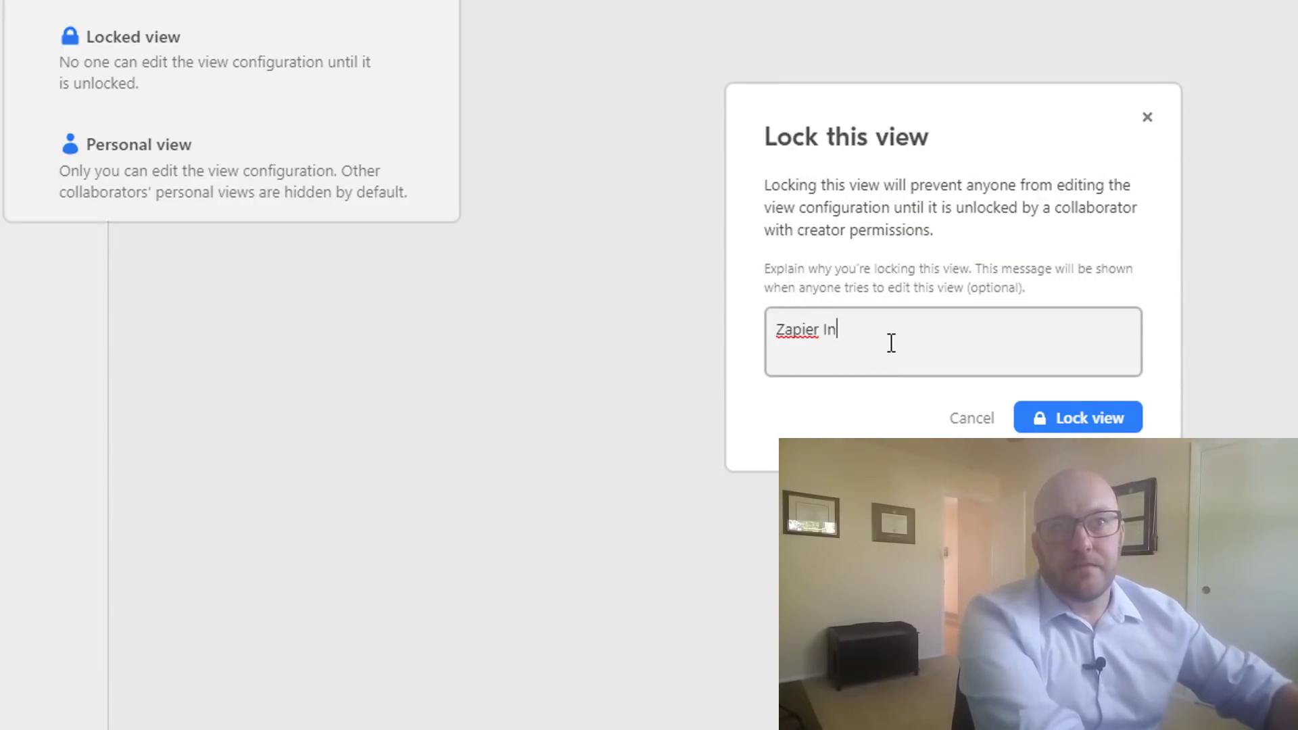
type("Zapier Integration")
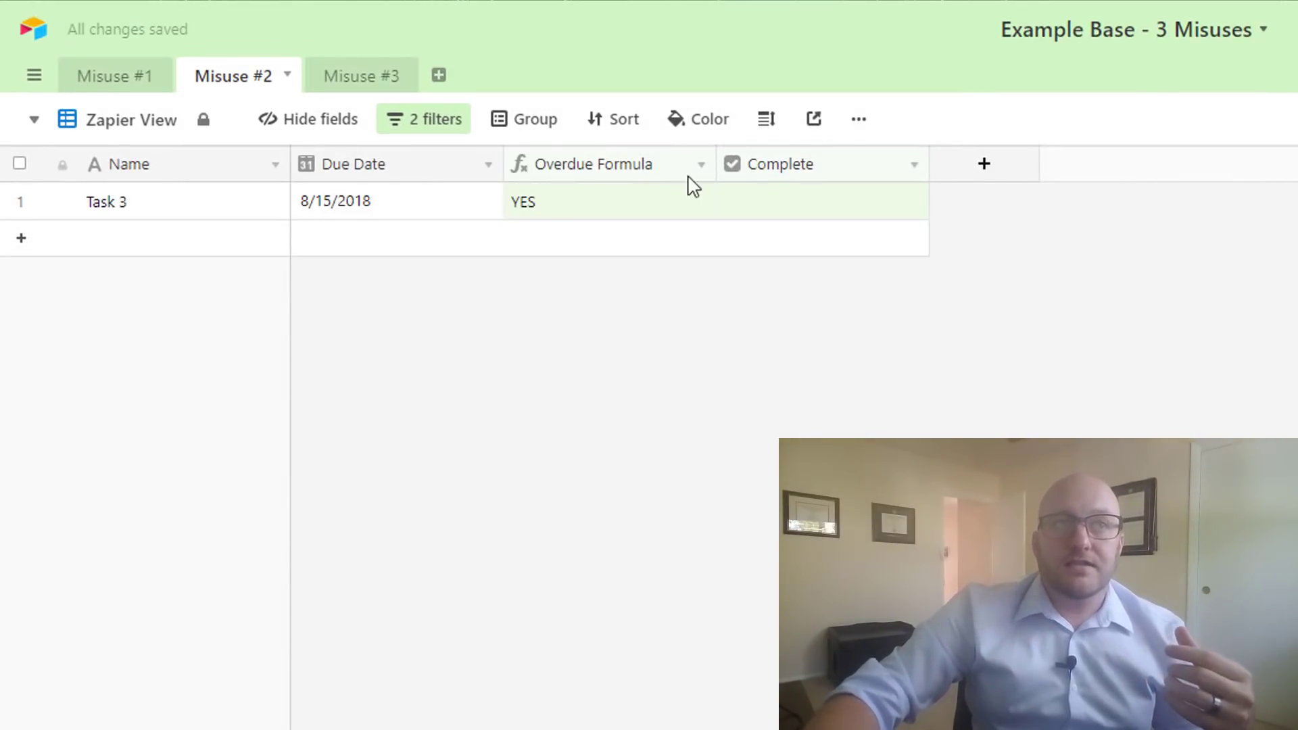
Step: Point out the YES Overdue Formula value and show the locked filter can't be edited
left_click(688, 191)
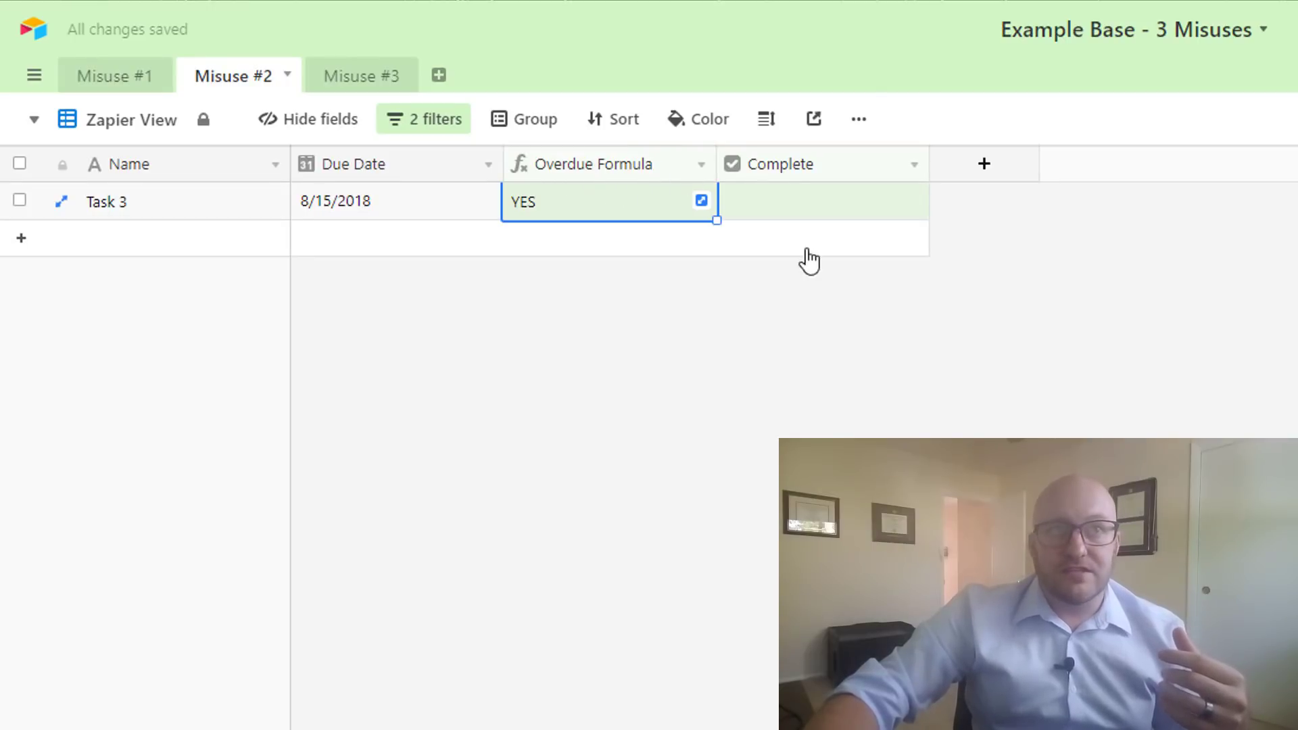
left_click(452, 138)
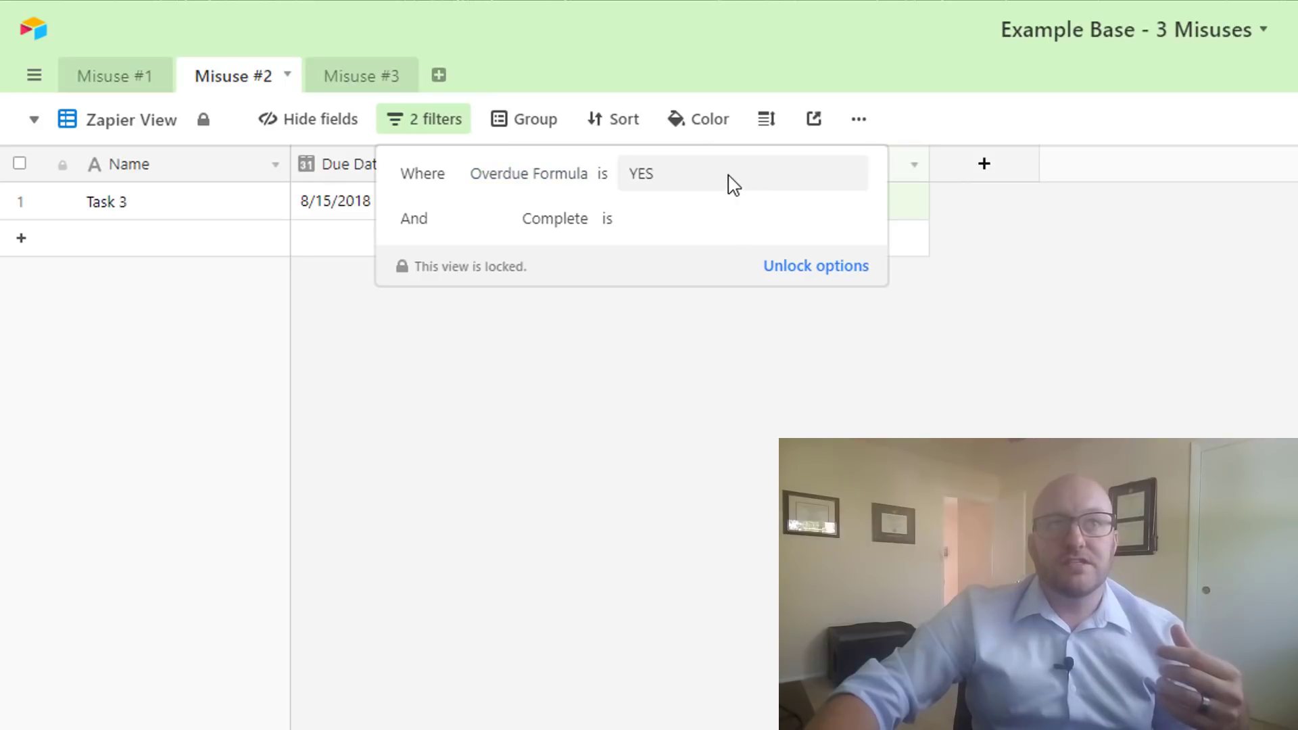
left_click(673, 181)
left_click(681, 468)
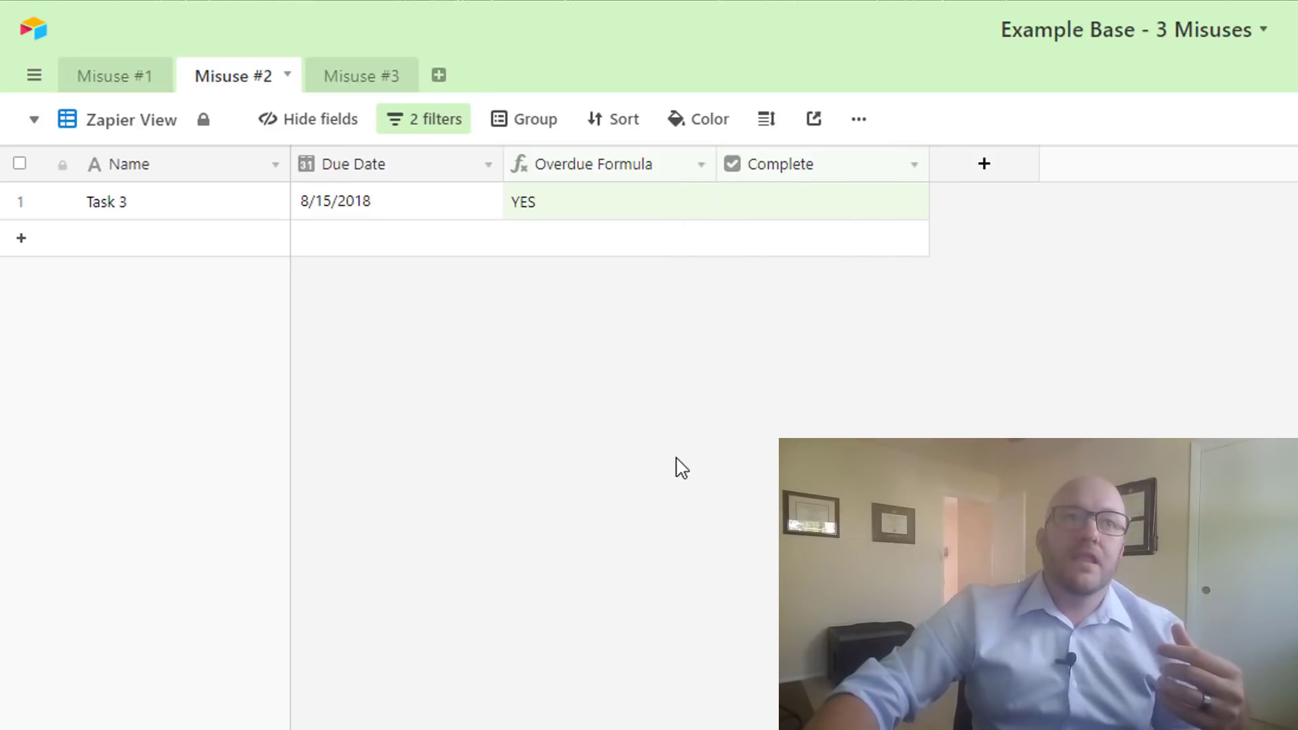
Step: Show the Zapier View's filter conditions again
left_click(447, 138)
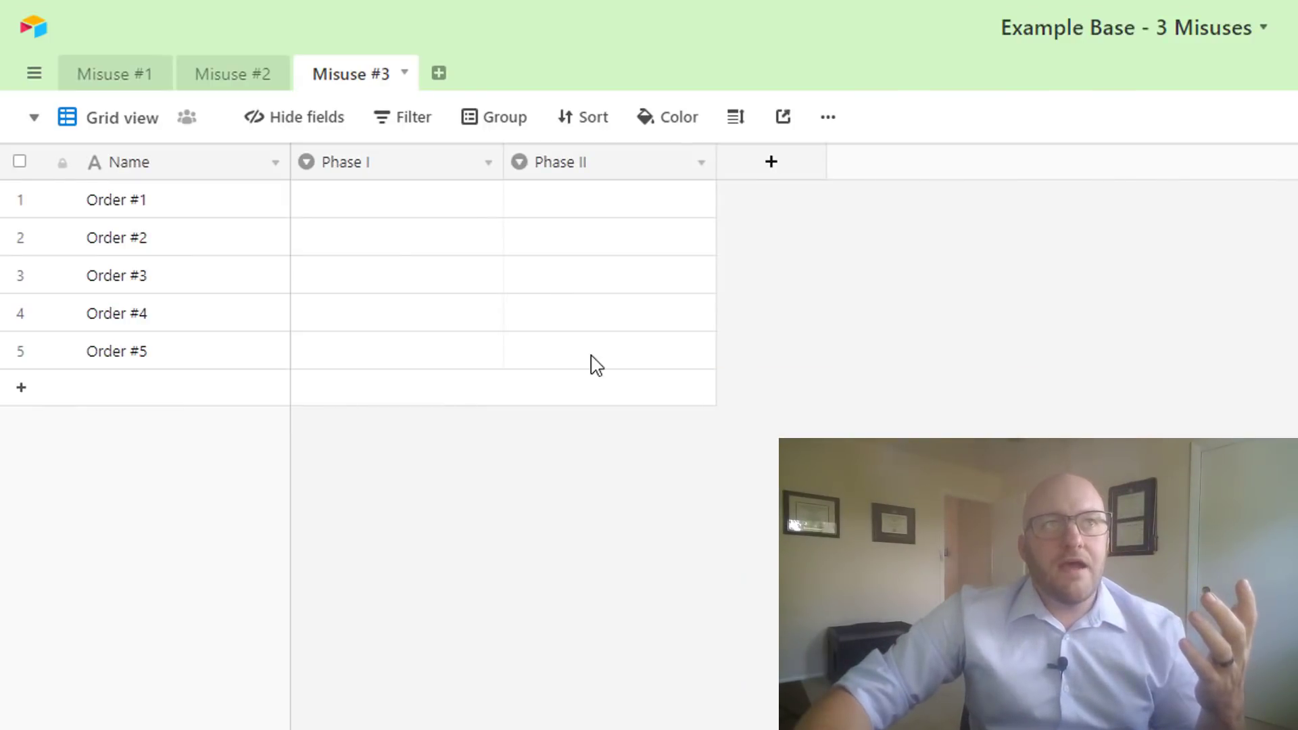
Step: Review the Phase I (Step A–C) and Phase II (Step D–F) field choices without changes
left_click(491, 167)
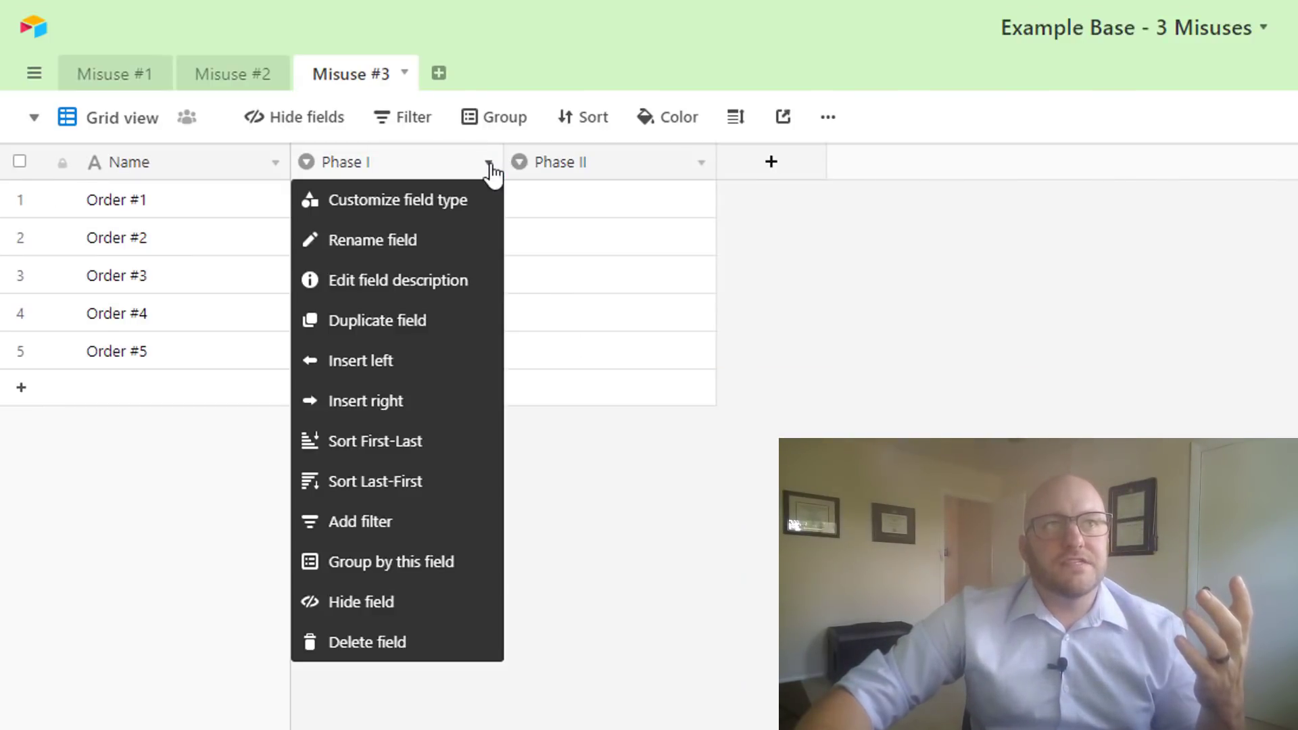
left_click(441, 210)
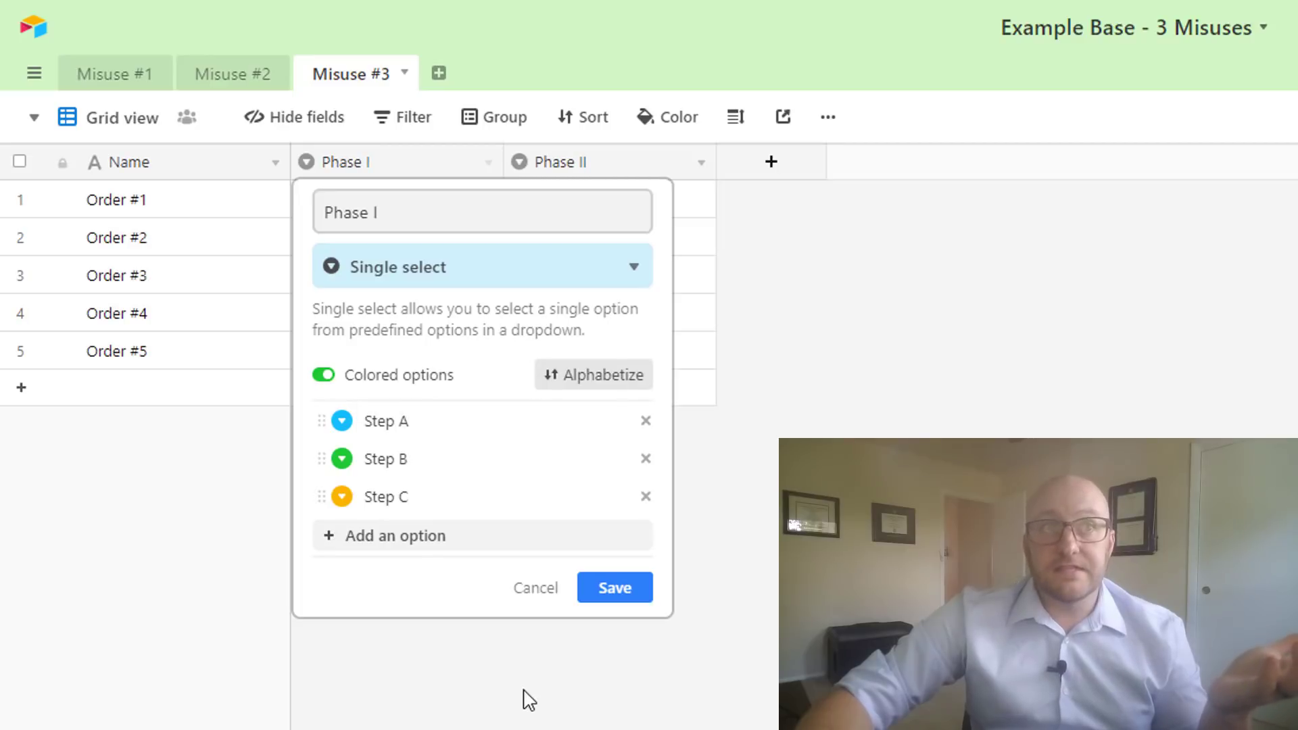
left_click(679, 213)
left_click(698, 166)
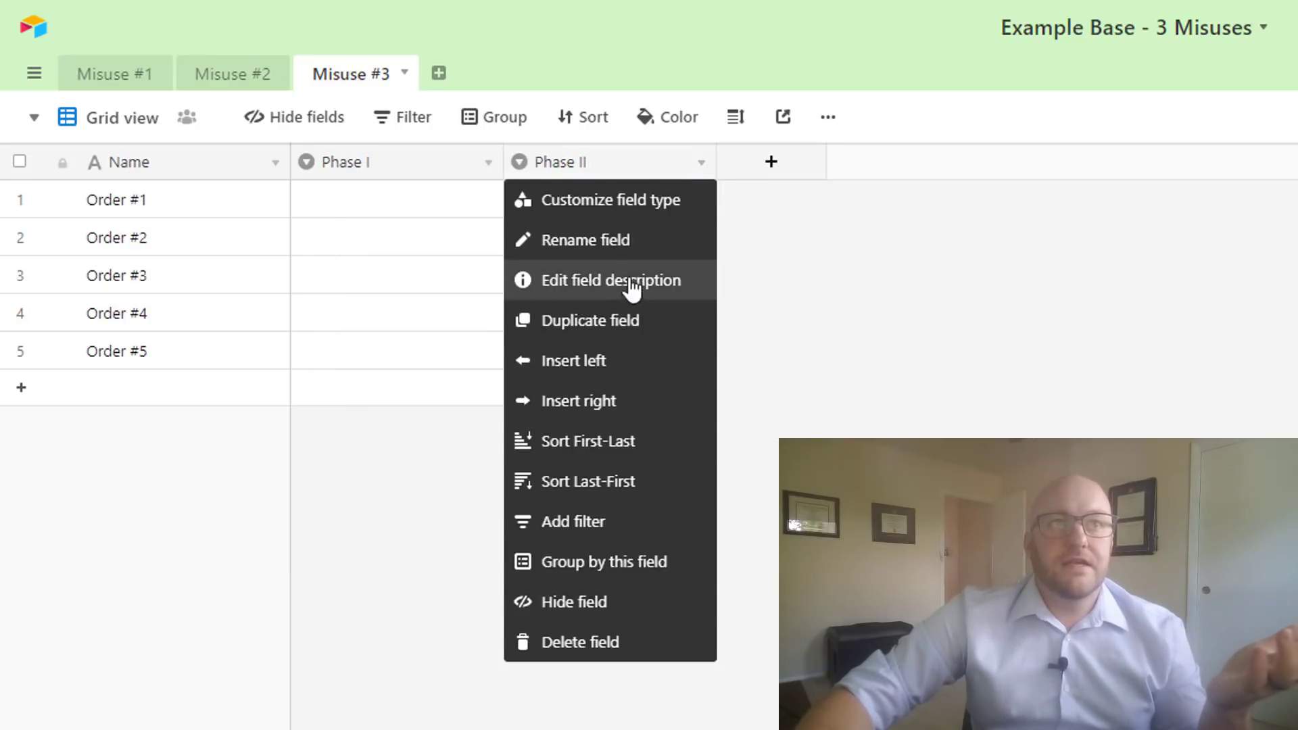
left_click(641, 206)
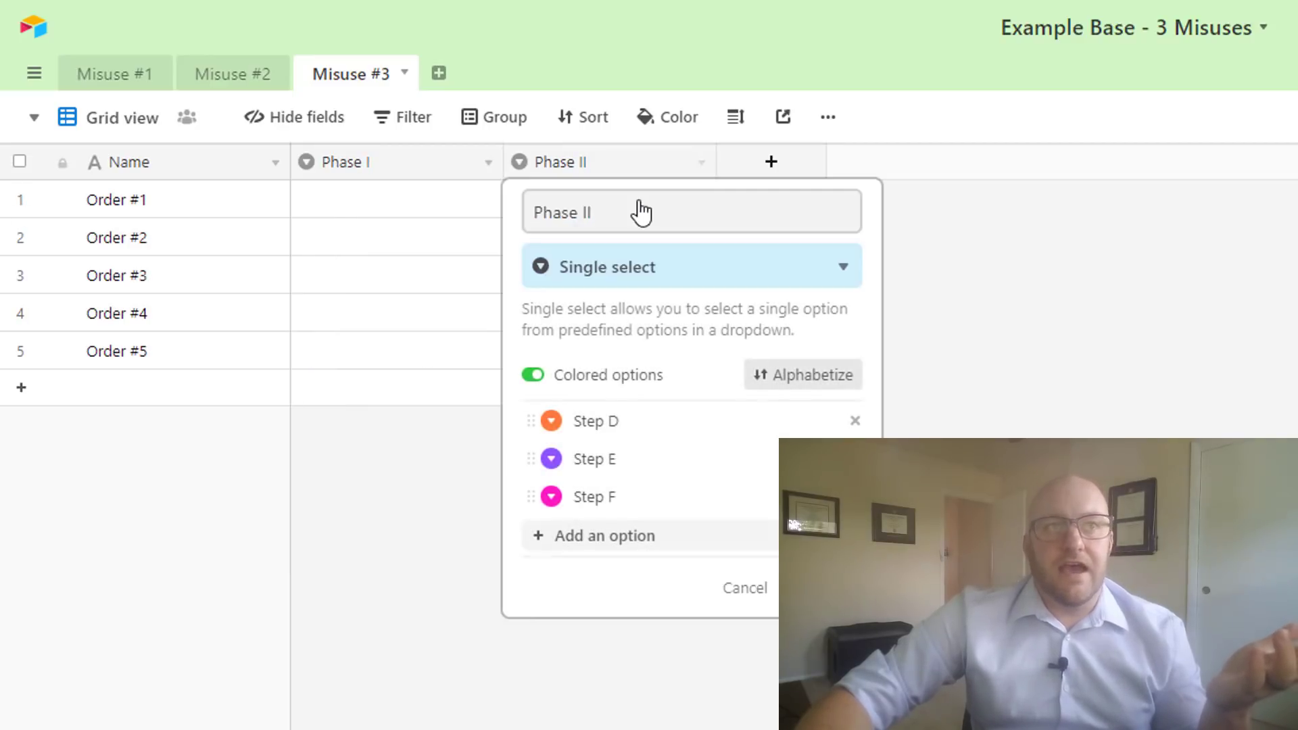
left_click(579, 687)
Step: Create a kanban view named 'Workflow #1' stacked by Phase I
left_click(120, 122)
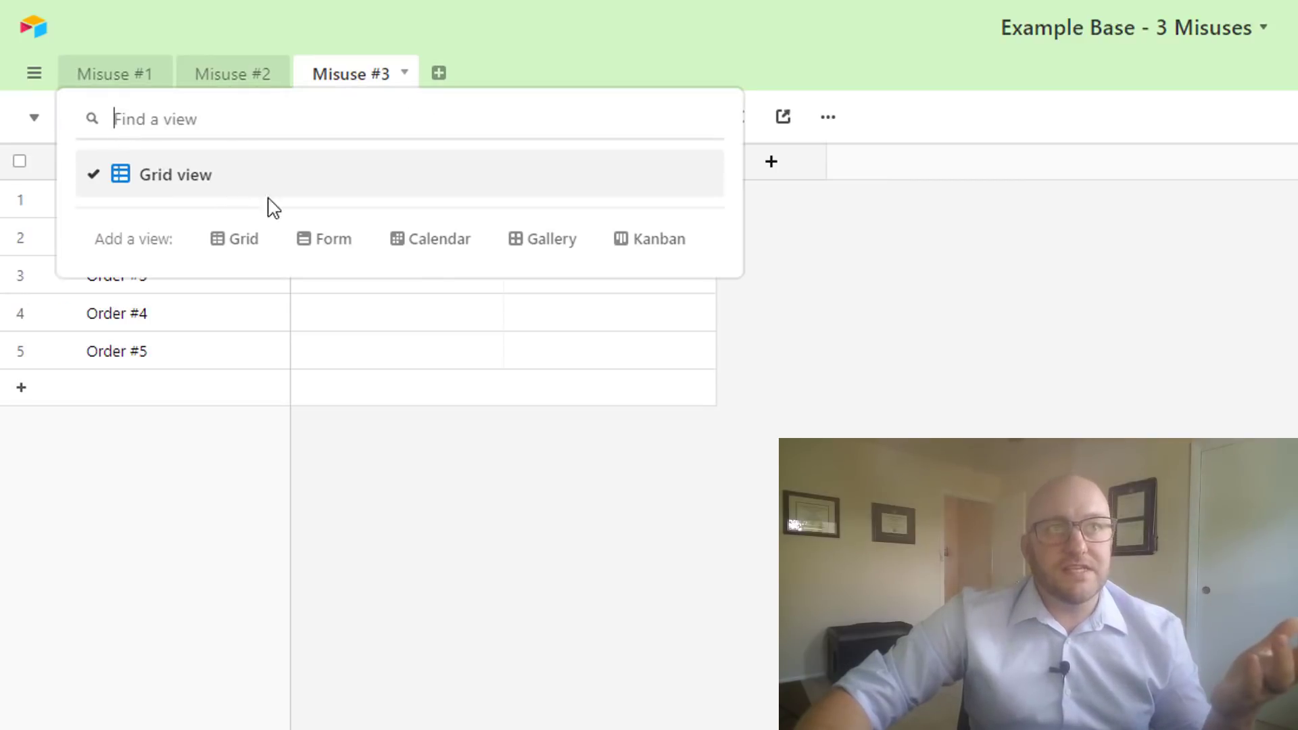
left_click(657, 243)
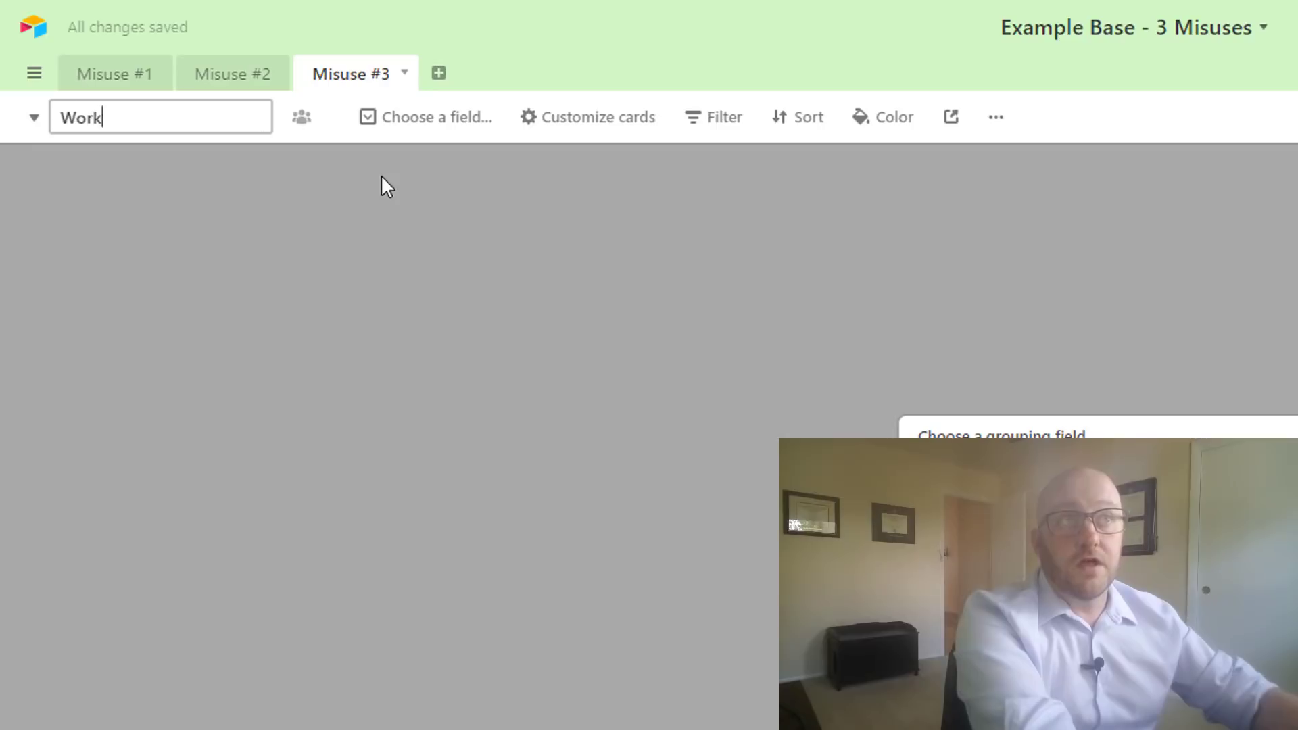
type("Workflow #1")
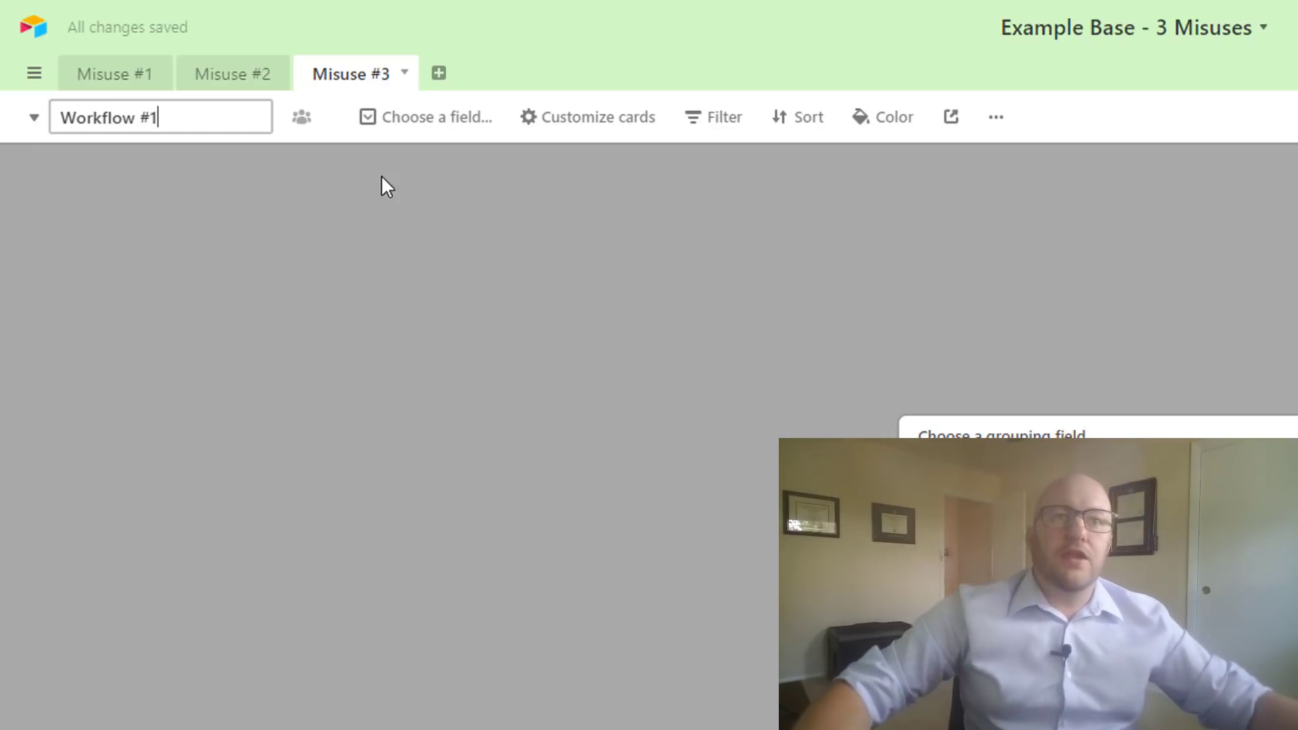
left_click(693, 461)
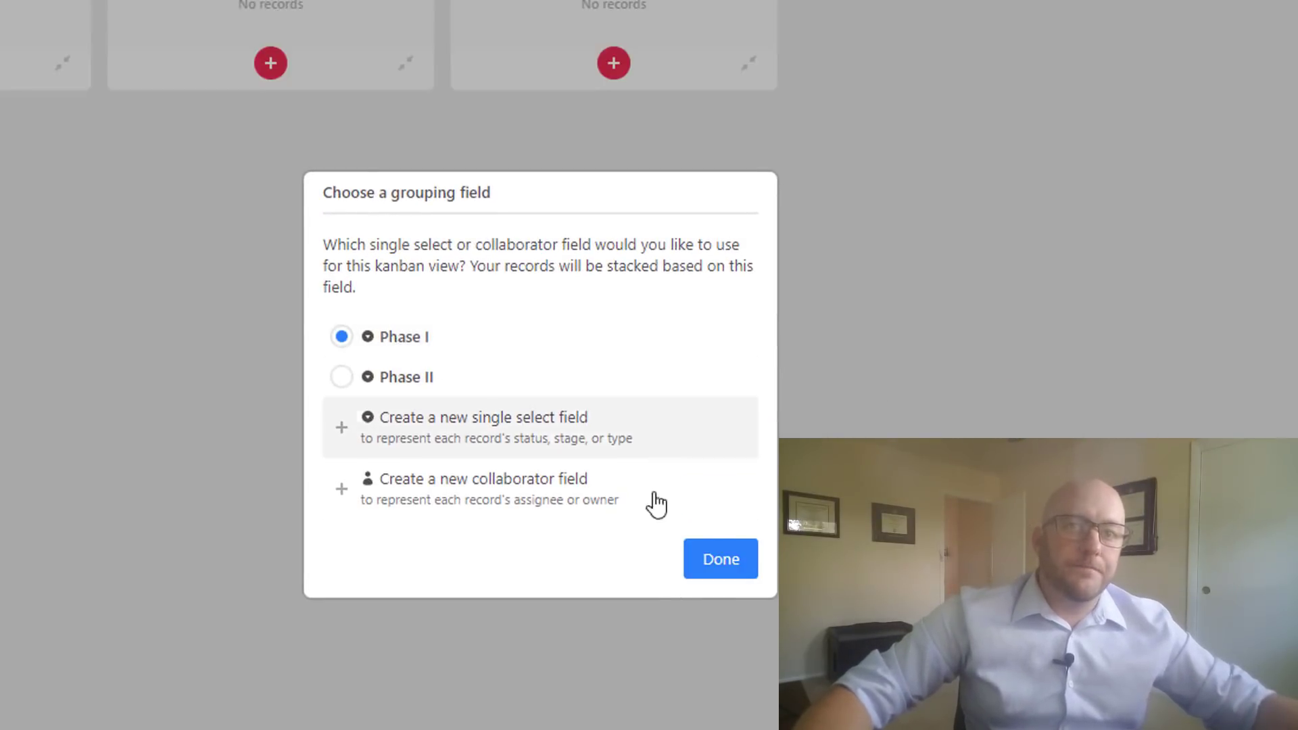
key("Return")
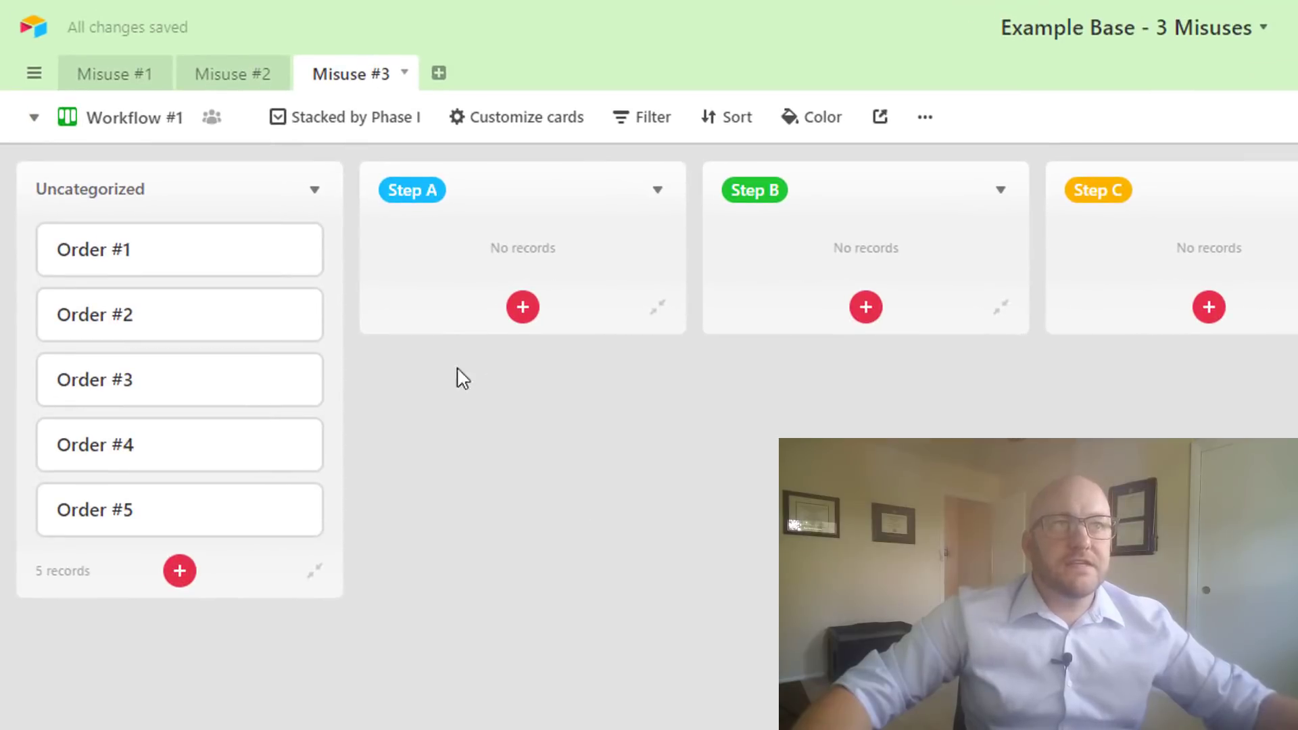
Step: Sort the orders: #1 to Step A, #2 and #5 to Step B, #3 and #4 to Step C
left_click_drag(217, 252, 520, 284)
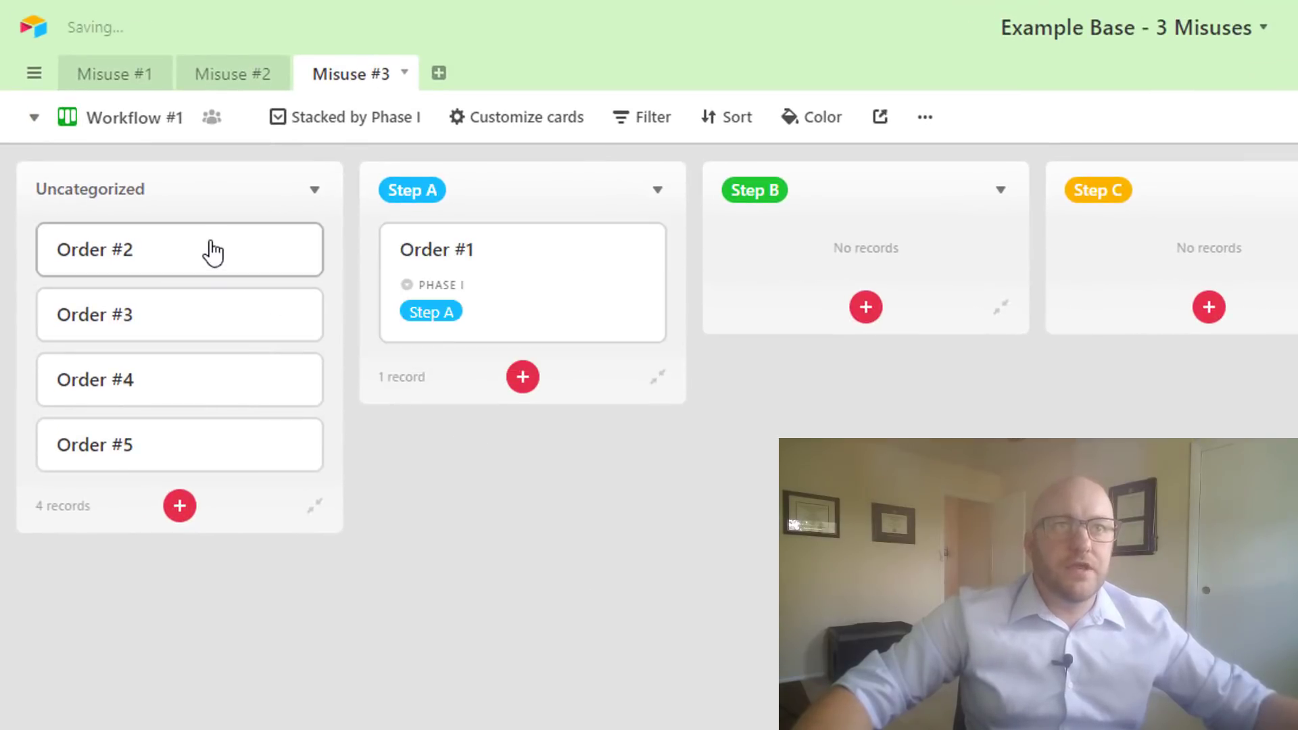
left_click_drag(215, 252, 854, 263)
left_click_drag(197, 278, 1159, 257)
left_click_drag(307, 335, 739, 382)
left_click_drag(315, 267, 1236, 377)
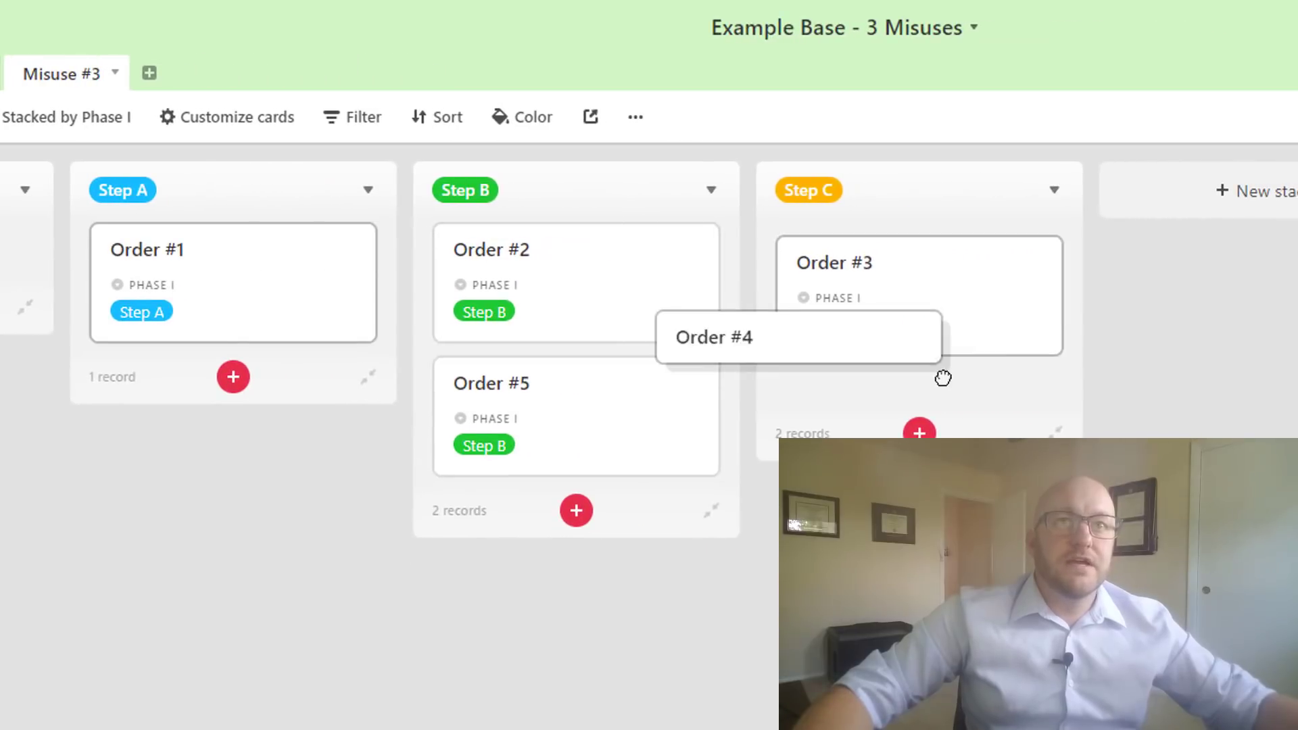
left_click_drag(947, 378, 840, 359)
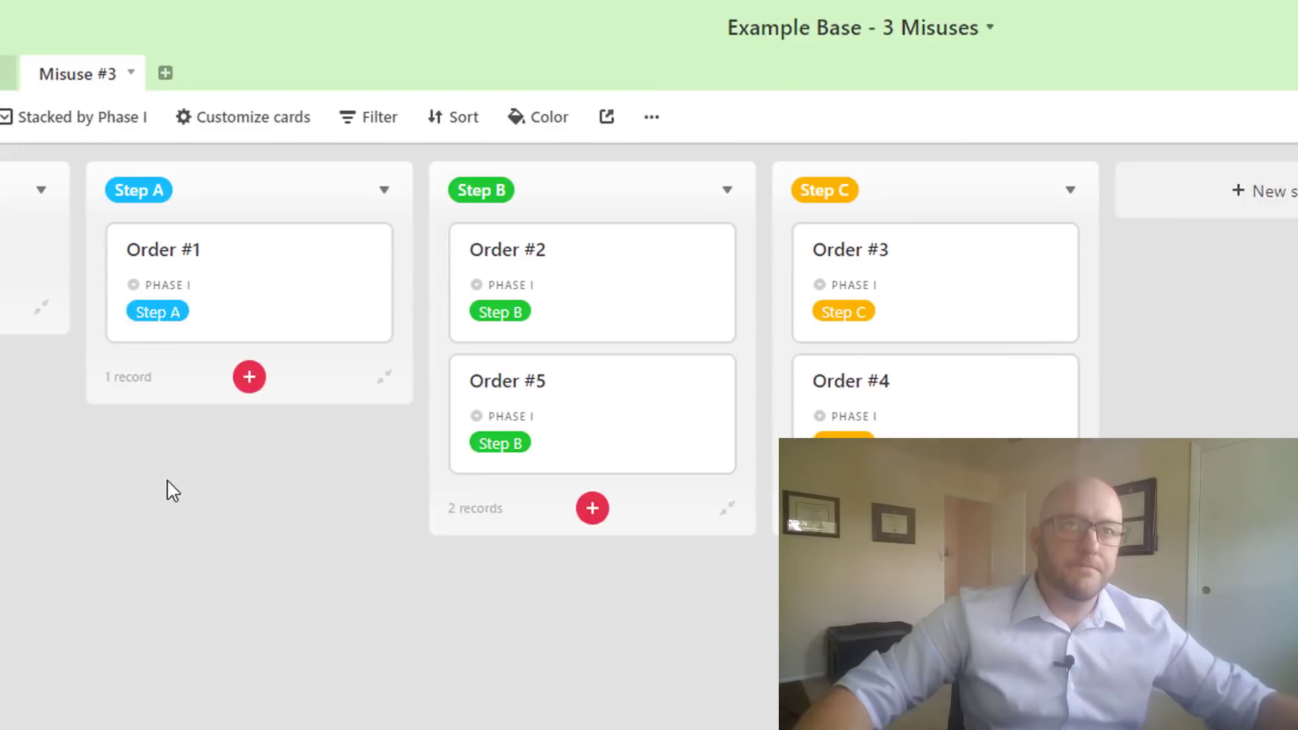
Step: Create a second kanban view, Workflow #2, stacked by Phase II
left_click(129, 119)
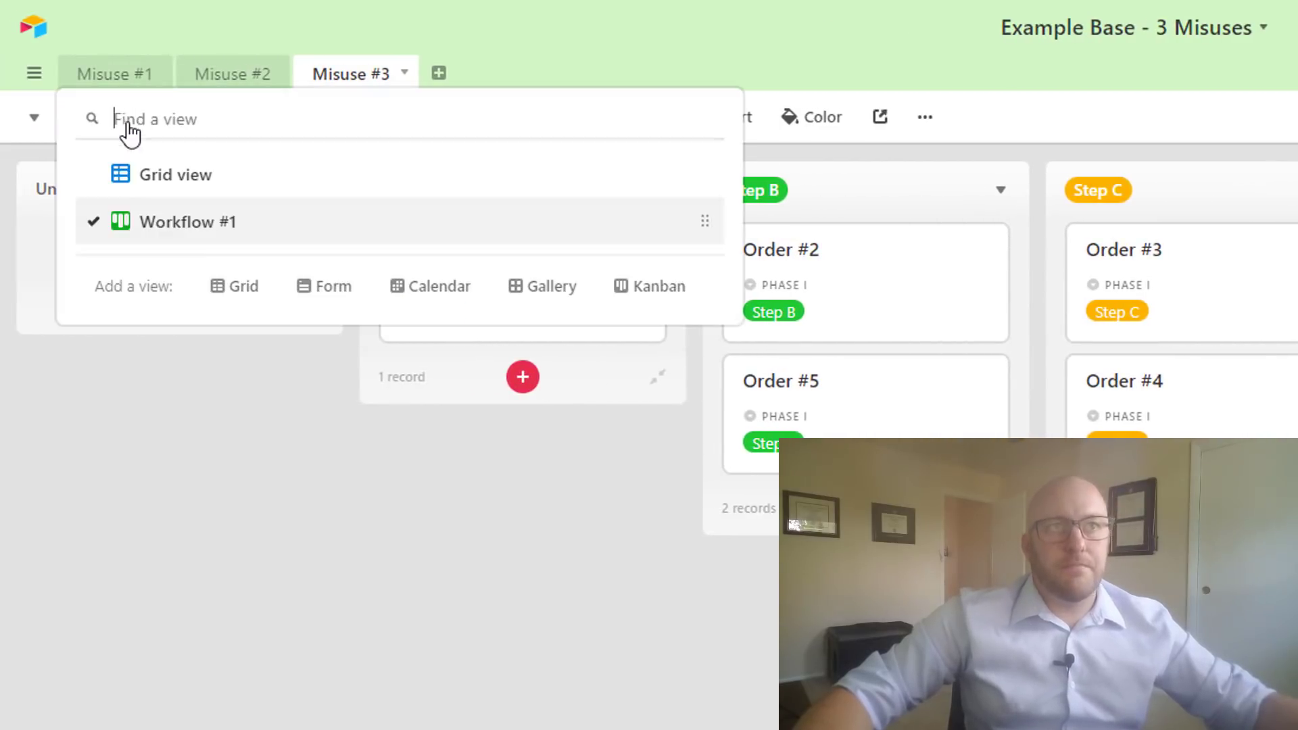
left_click(648, 296)
type("Wo")
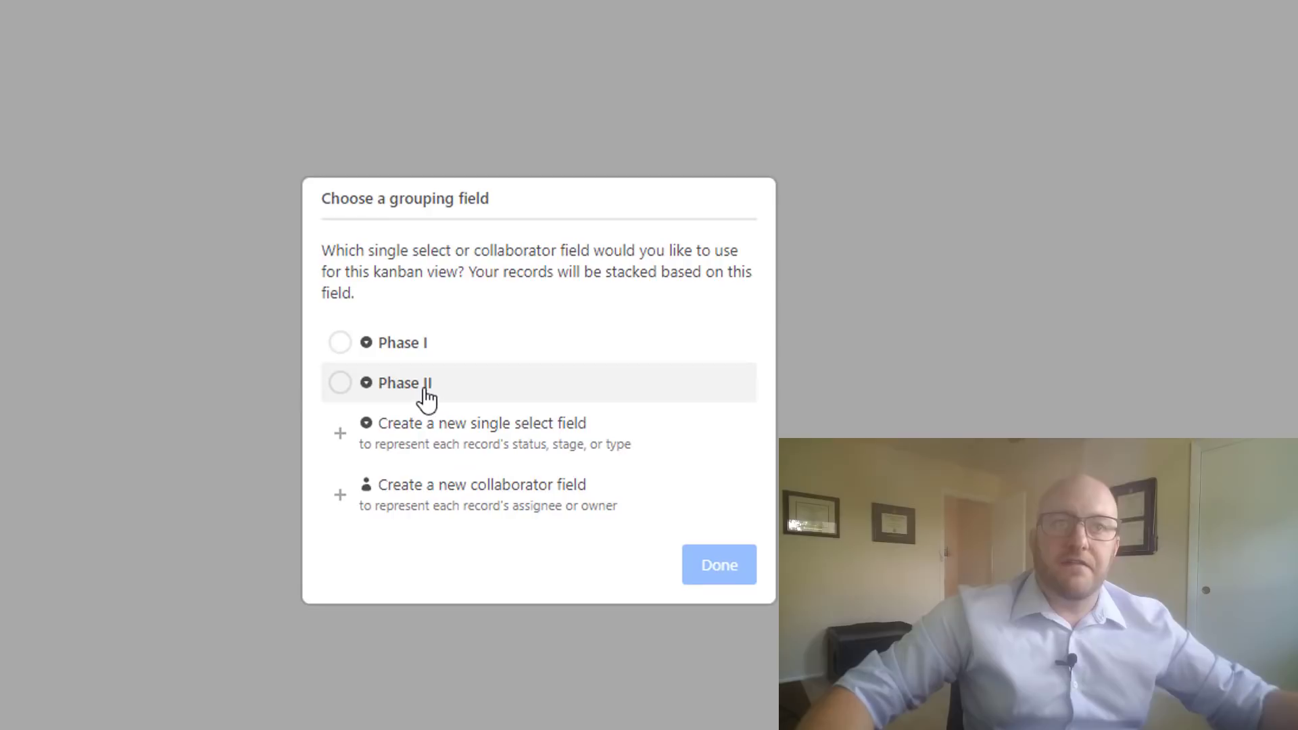
left_click(426, 383)
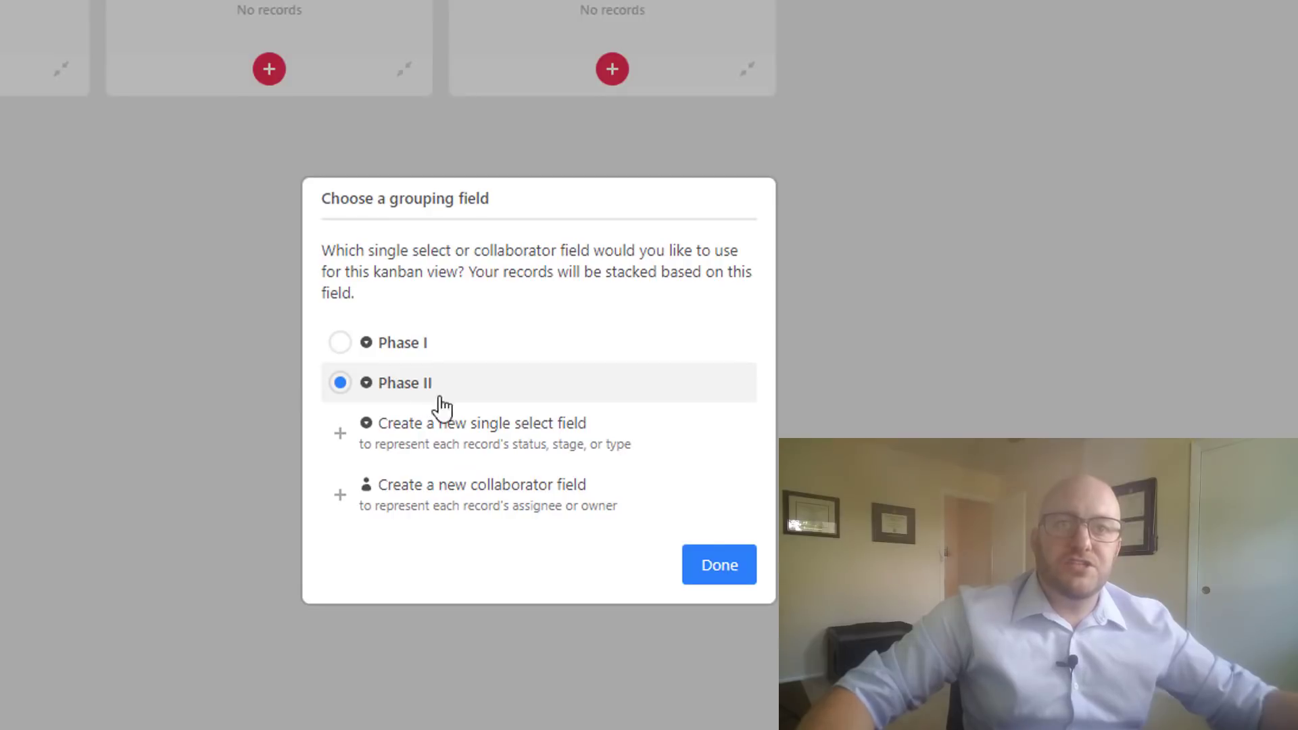
left_click(718, 565)
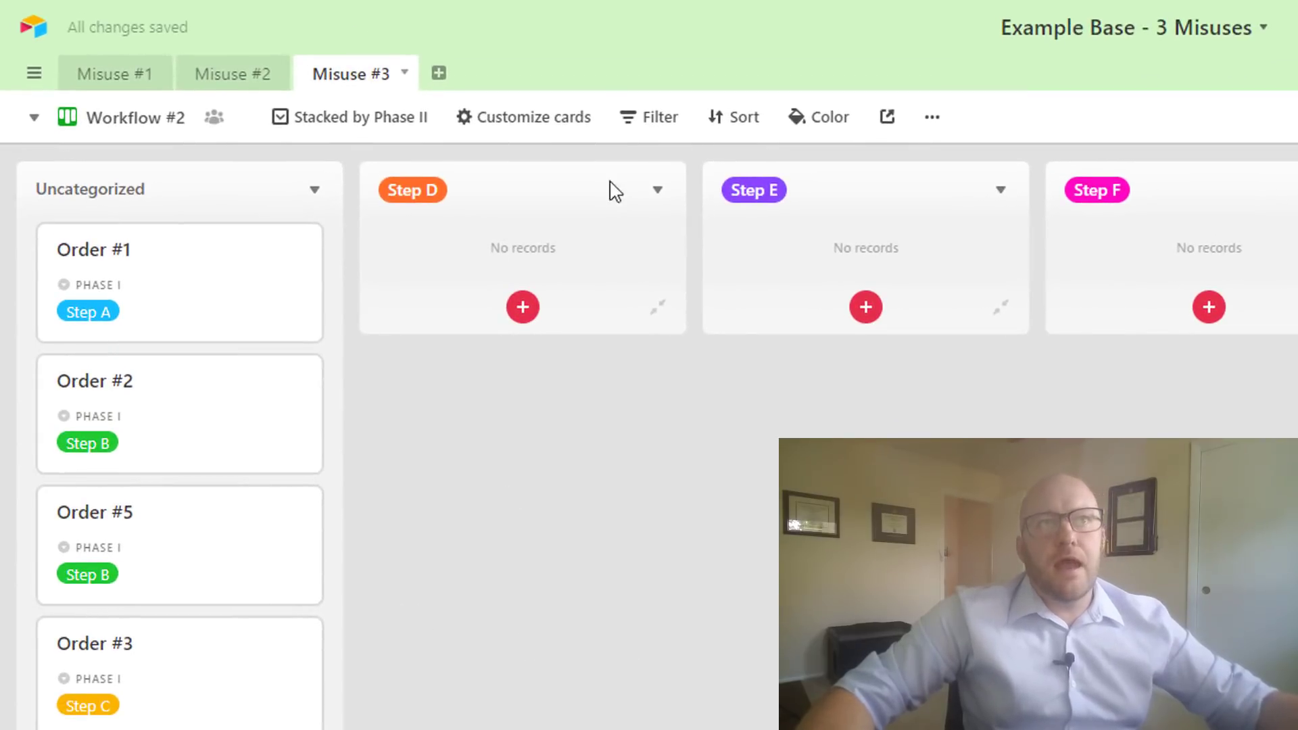
Step: Filter the board to show only orders where Phase I is Step C
left_click(659, 125)
left_click(683, 217)
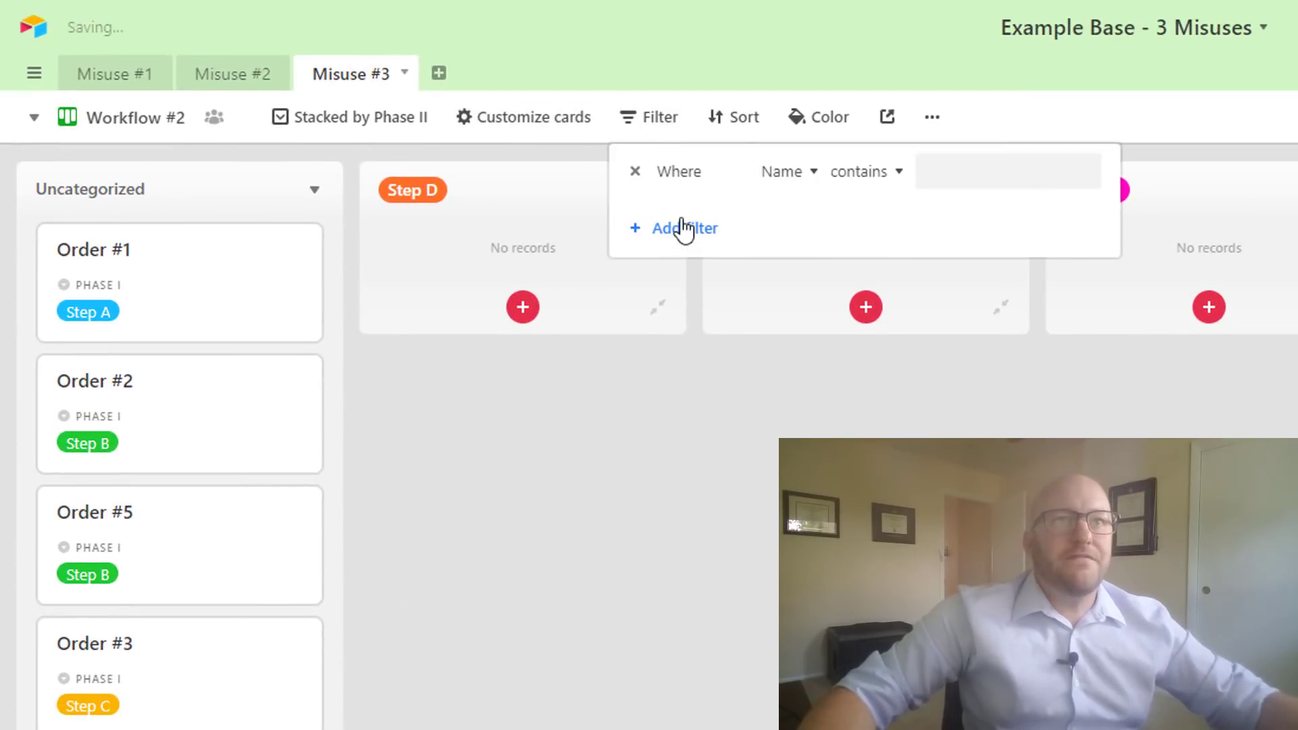
left_click(804, 177)
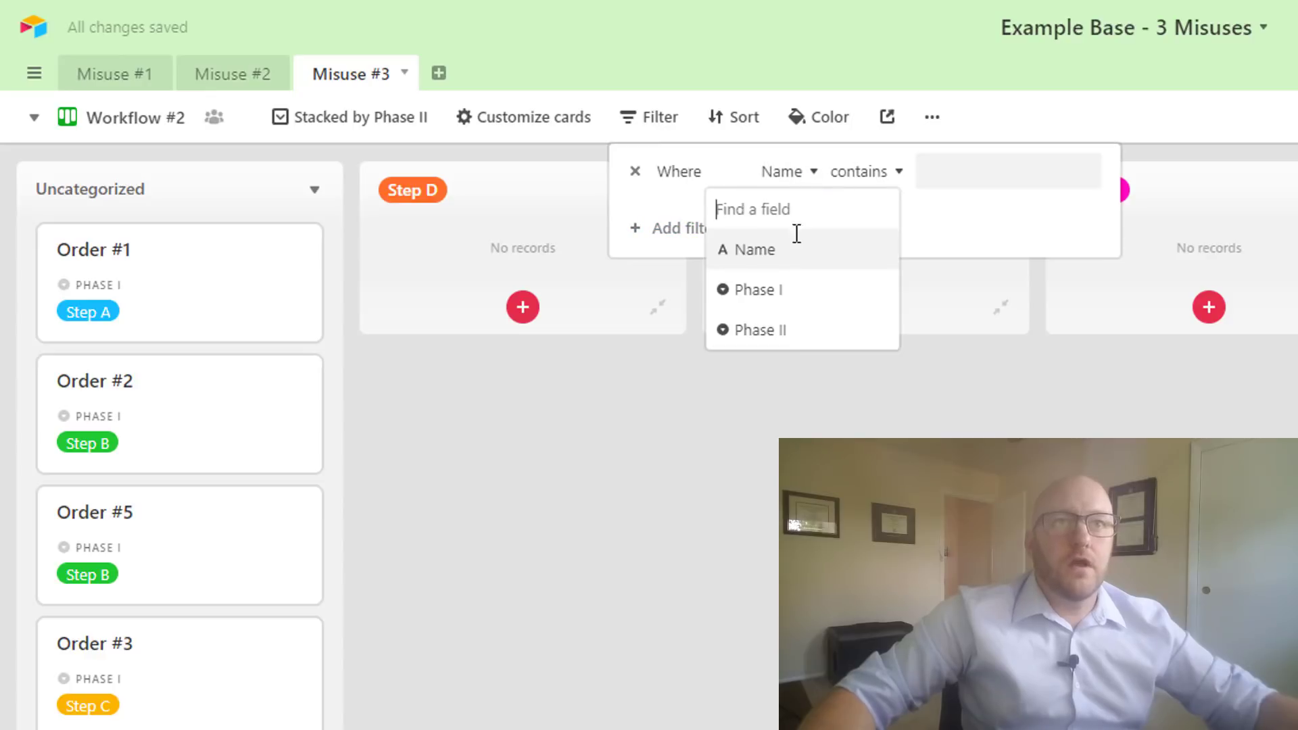
left_click(792, 291)
left_click(918, 178)
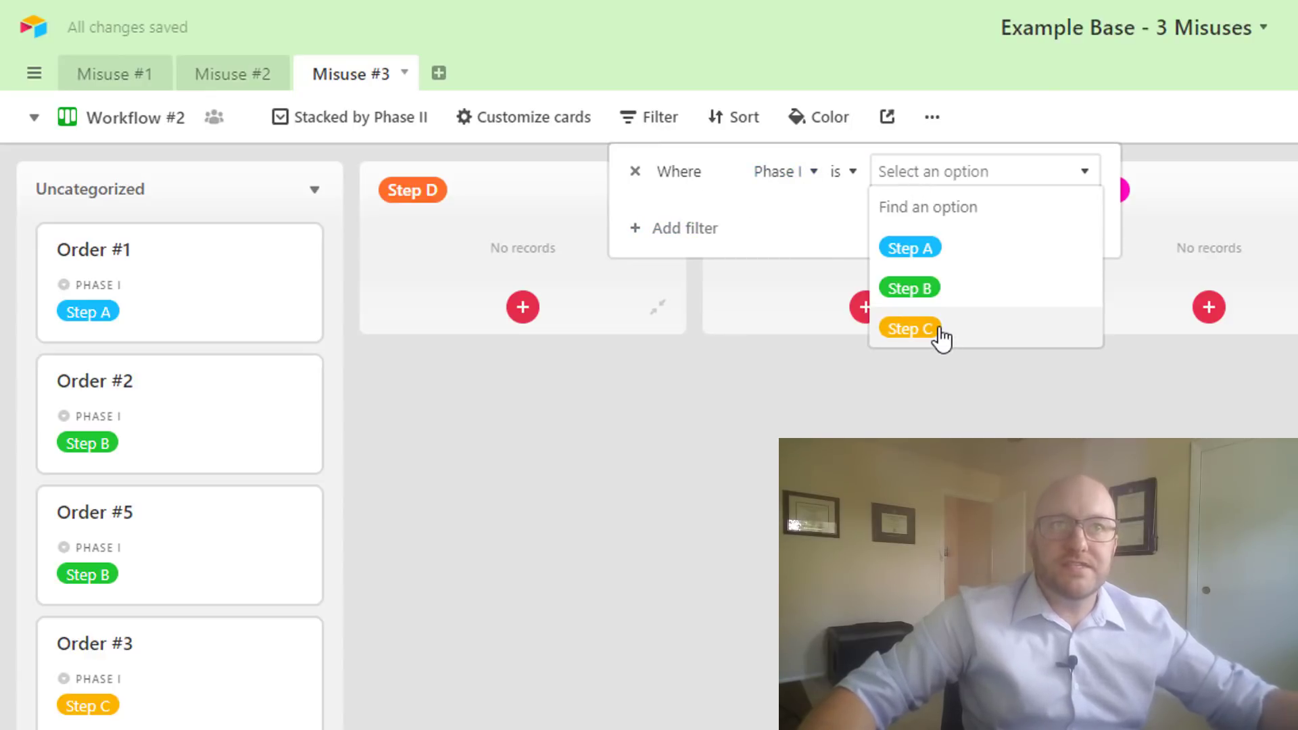
left_click(910, 329)
left_click(939, 339)
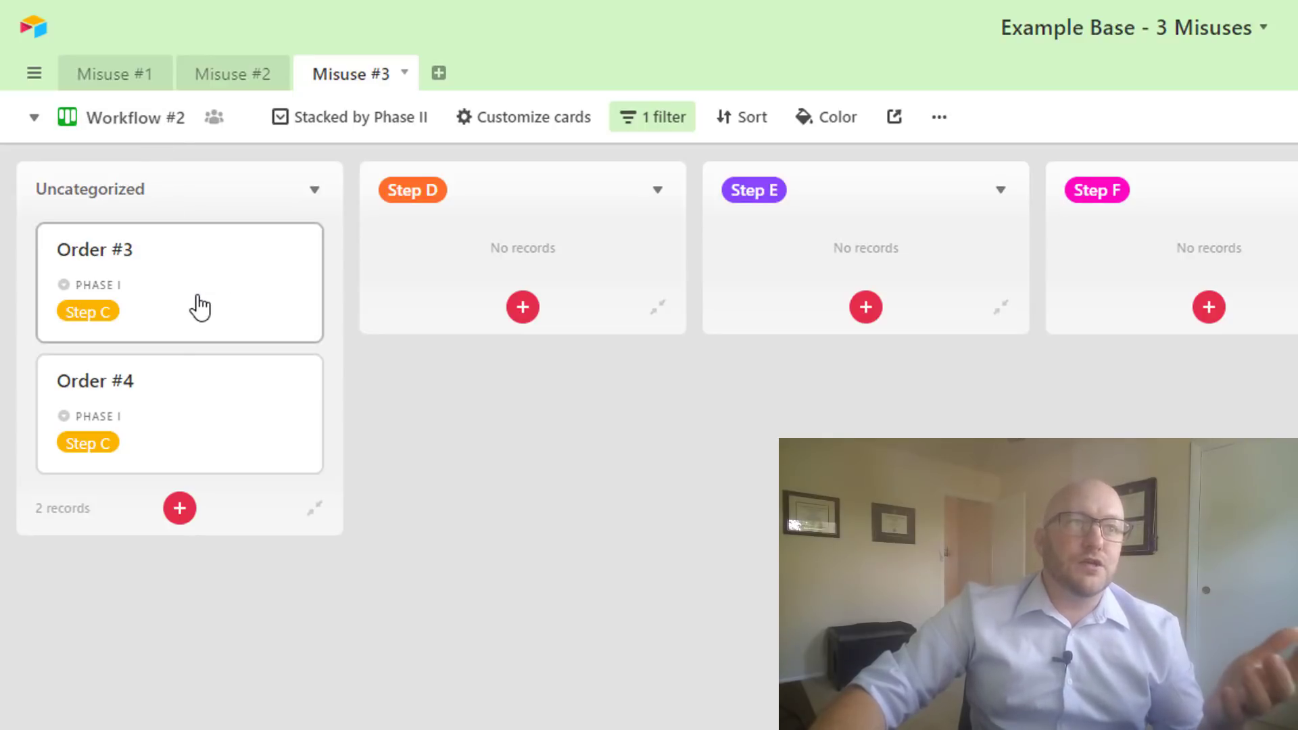
Step: Move Order #4 into Step E and Order #3 into Step F
left_click_drag(198, 308, 547, 298)
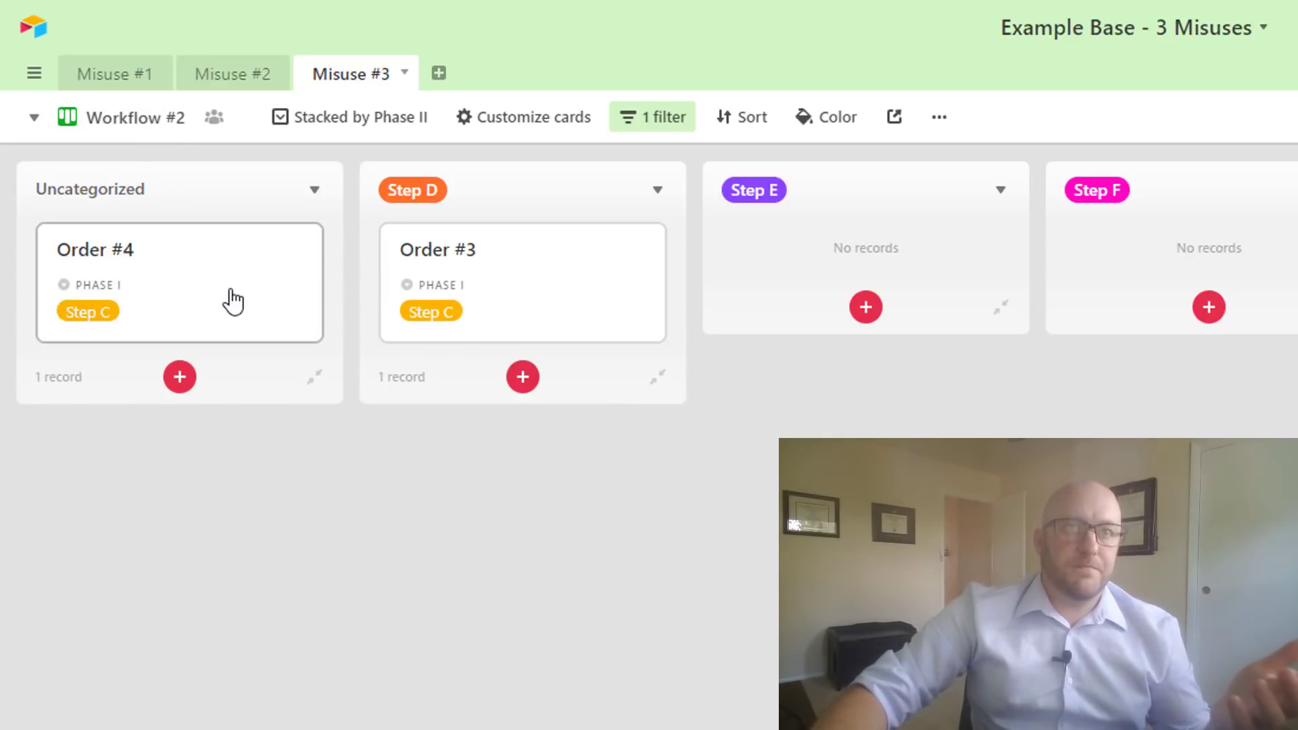
left_click_drag(232, 298, 915, 270)
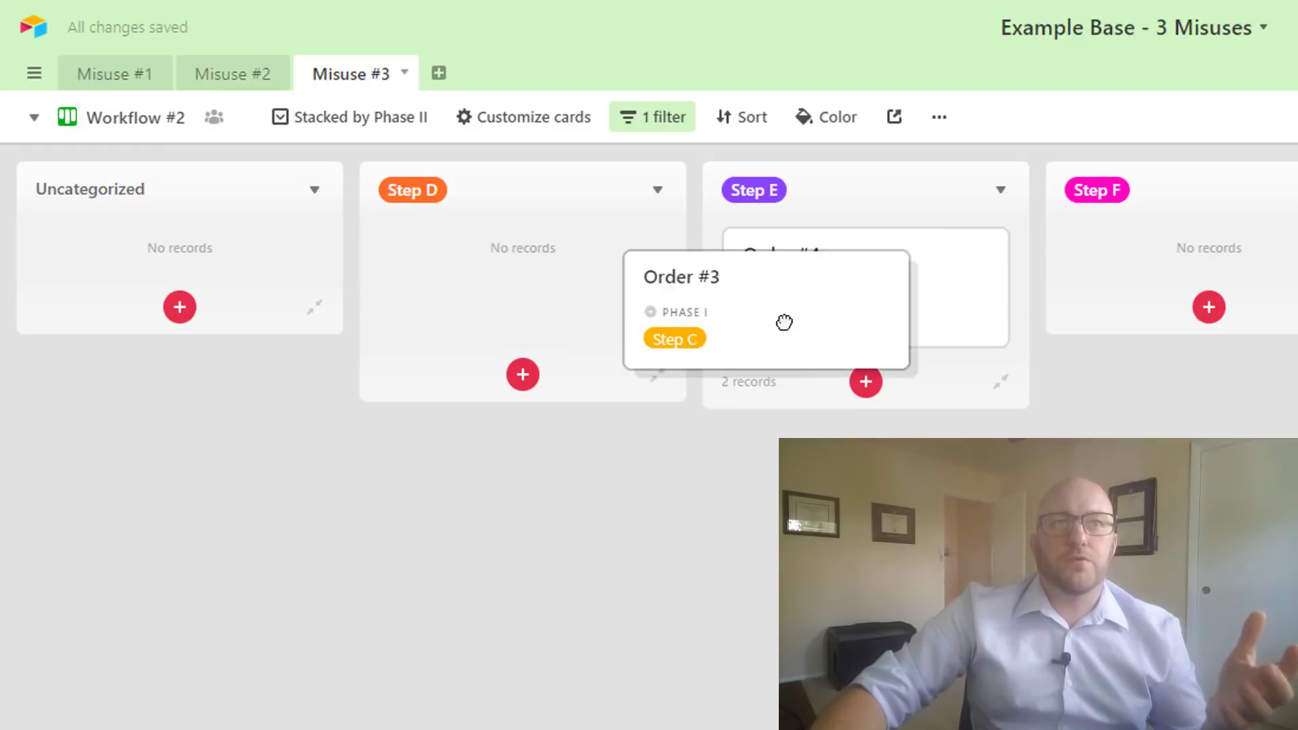
left_click_drag(788, 321, 1211, 283)
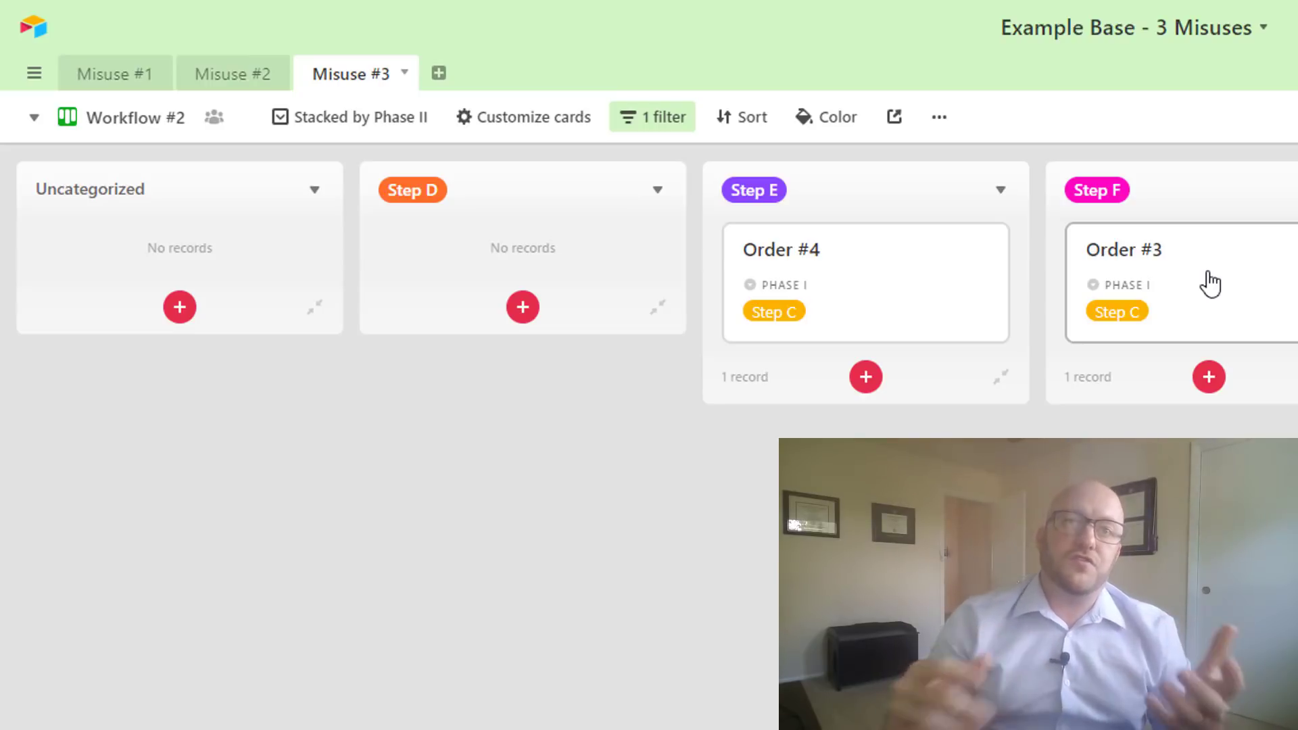
Step: Switch back to the grid view and open Phase I's field settings showing Step A–C options
left_click(130, 119)
left_click(151, 193)
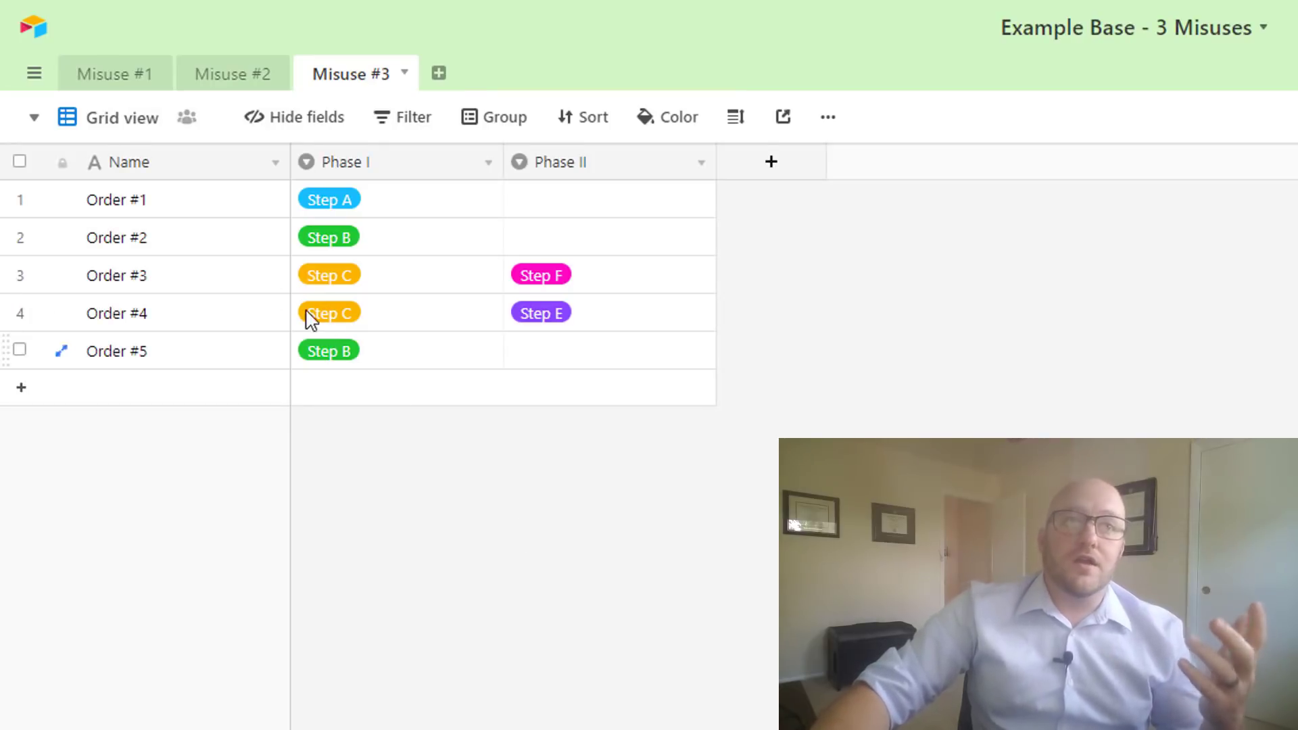
left_click(488, 163)
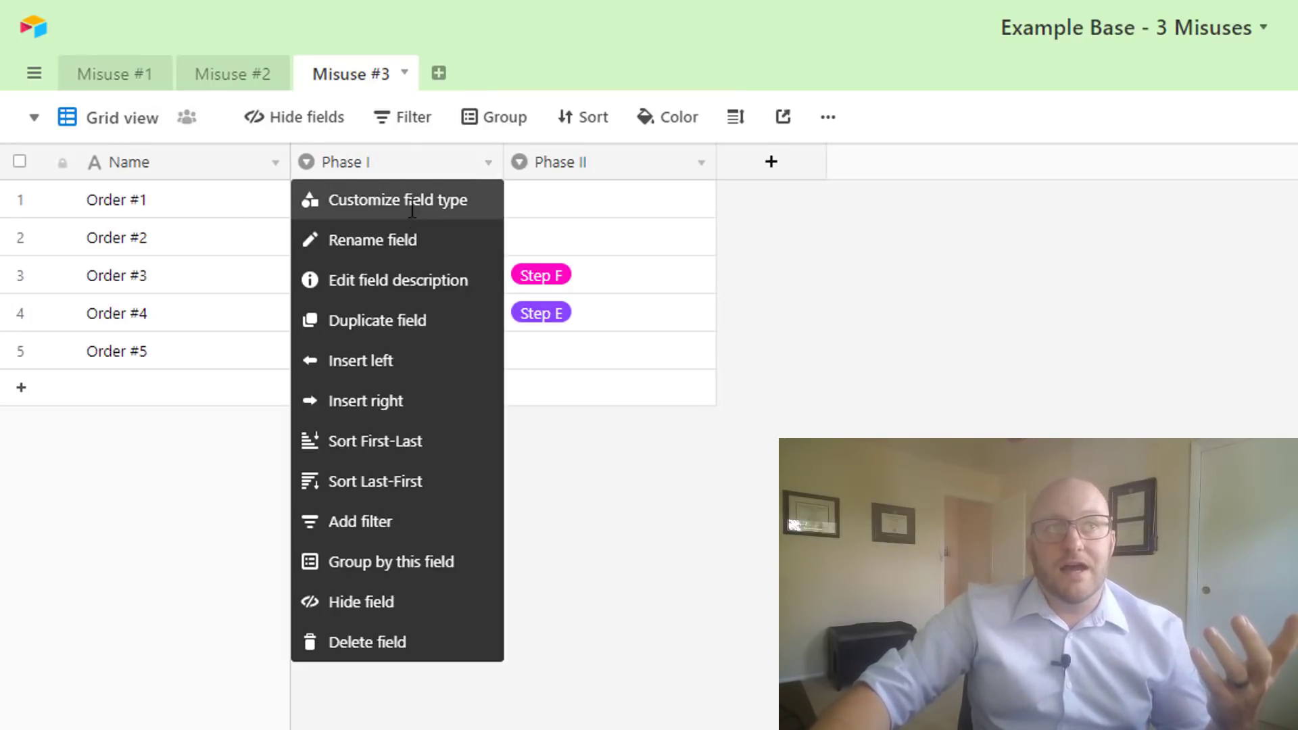
left_click(415, 216)
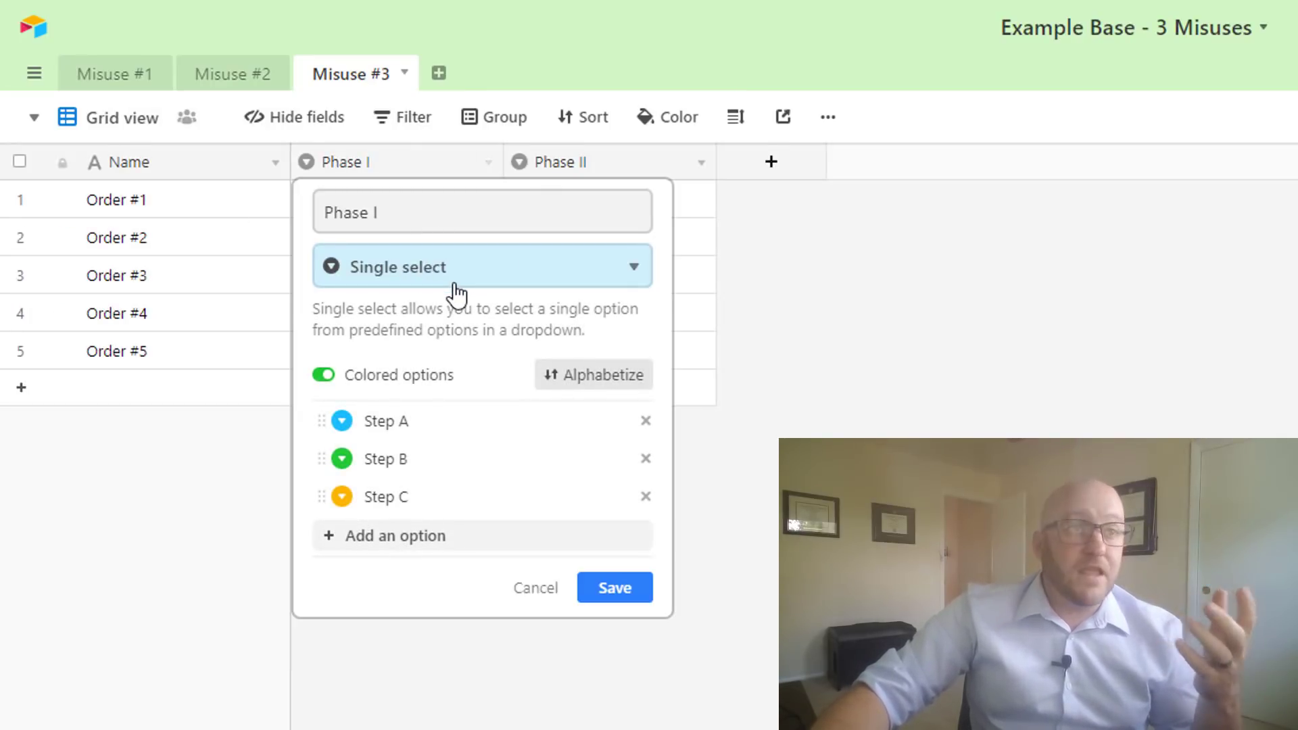